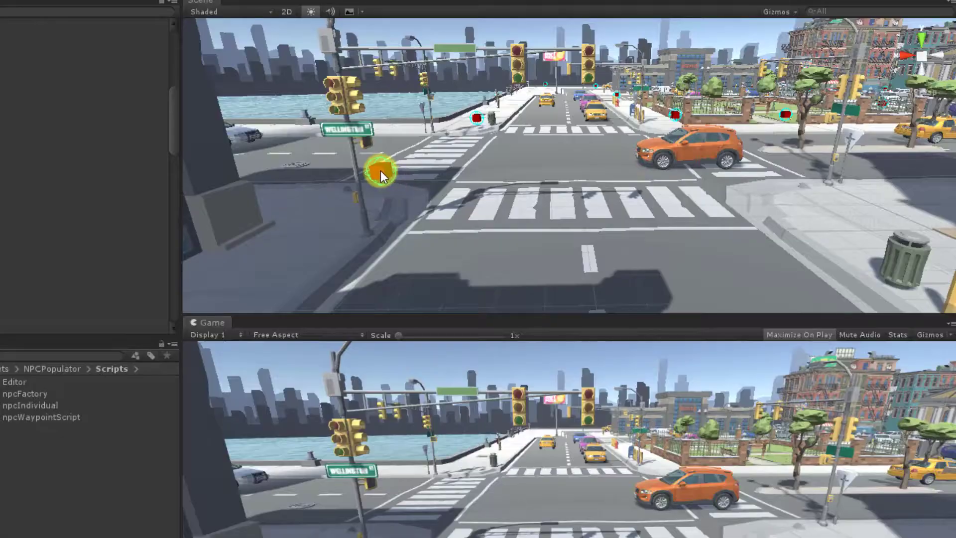
Duplicate the red crosswalk waypoint cube and move the copy across the road along X.
{"action": "left_click", "coordinate": [381, 171]}
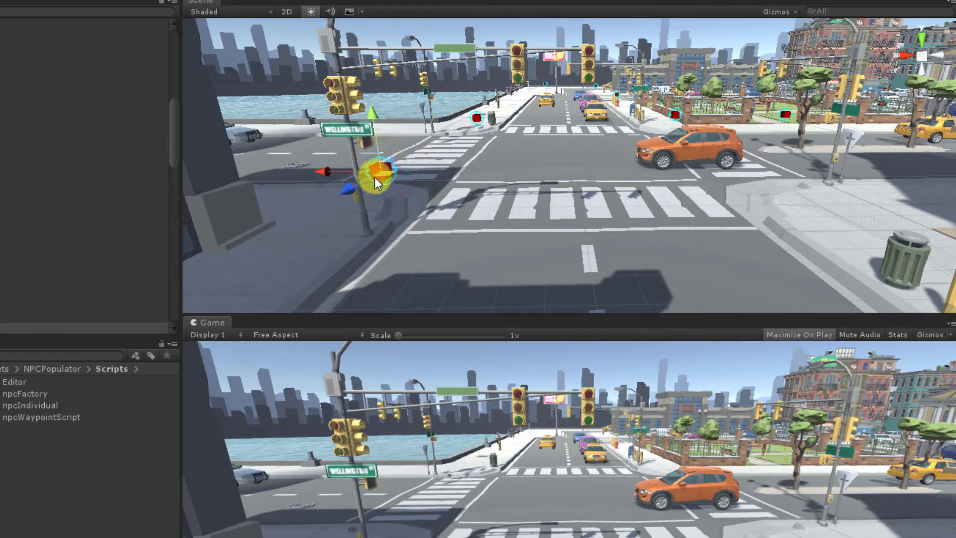
{"action": "right_click", "coordinate": [29, 327]}
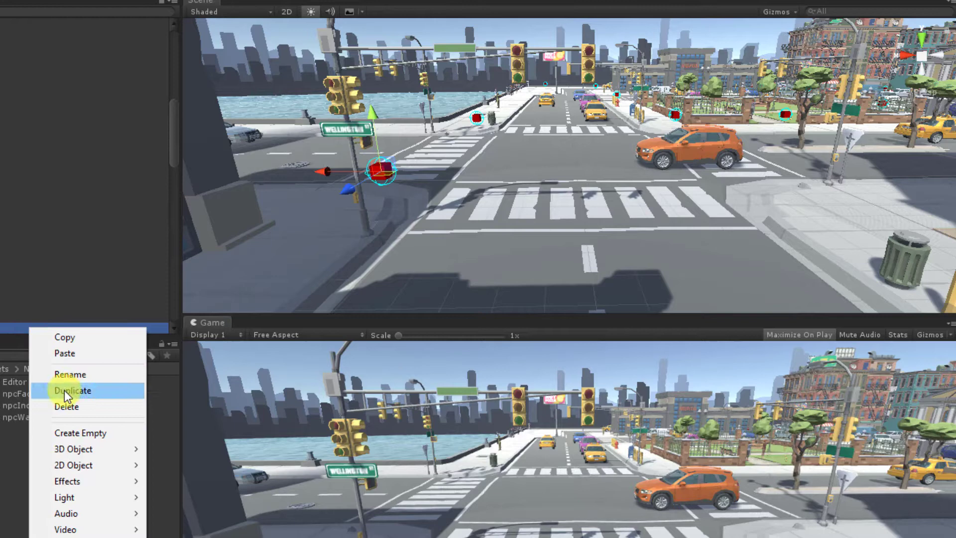
{"action": "left_click", "coordinate": [65, 390]}
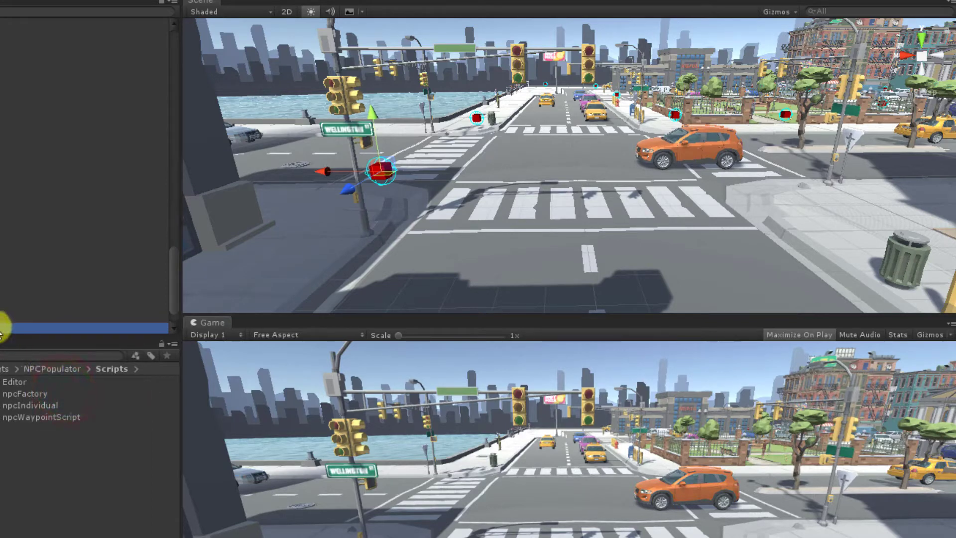
{"action": "left_click_drag", "start_coordinate": [318, 172], "coordinate": [748, 201]}
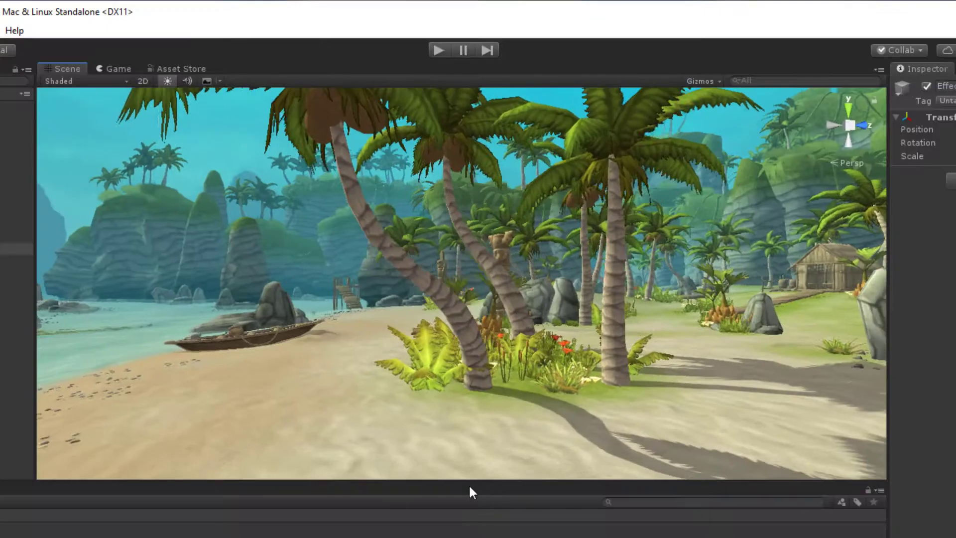
Pan and orbit the Scene view over the island beach and canyon to a near top-down view.
{"action": "middle_click_drag", "start_coordinate": [469, 491], "coordinate": [352, 497]}
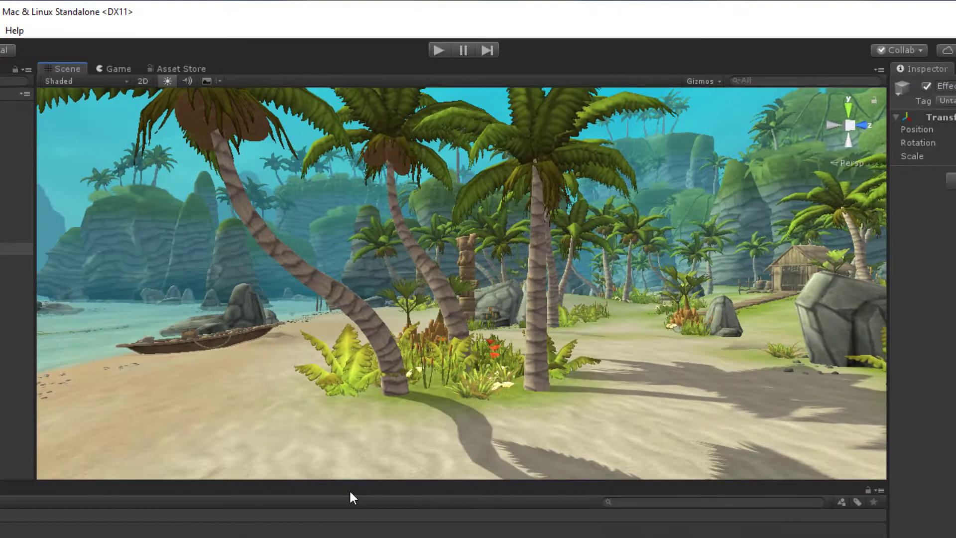
{"action": "middle_click_drag", "start_coordinate": [800, 401], "coordinate": [569, 442]}
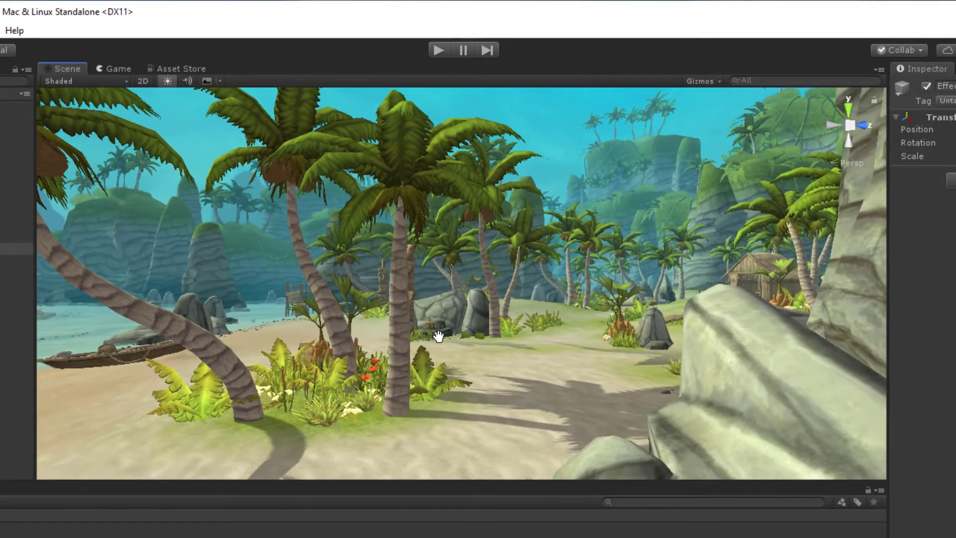
{"action": "left_click_drag", "start_coordinate": [438, 333], "coordinate": [433, 467], "text": "alt"}
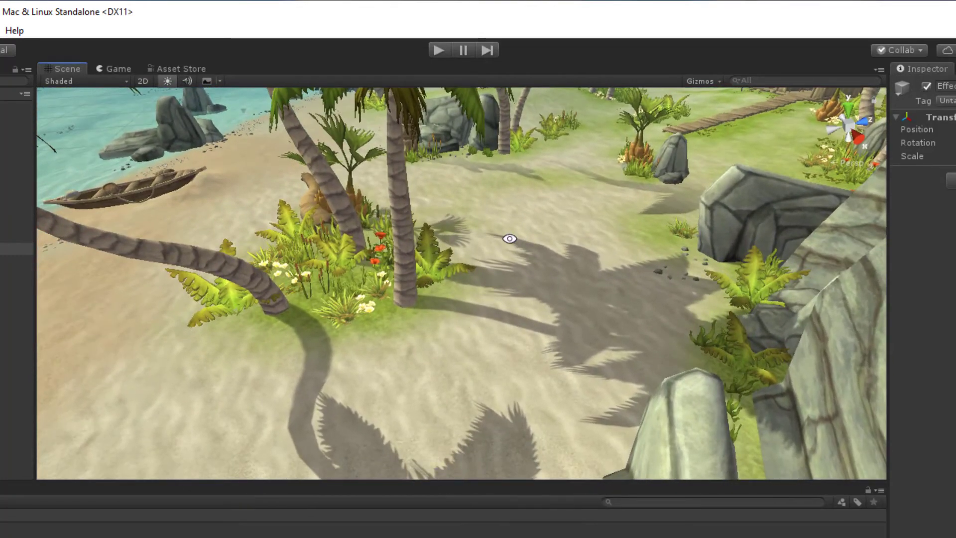
{"action": "left_click_drag", "start_coordinate": [505, 237], "coordinate": [508, 336], "text": "alt"}
{"action": "scroll", "coordinate": [508, 336], "scroll_direction": "down", "scroll_amount": 8}
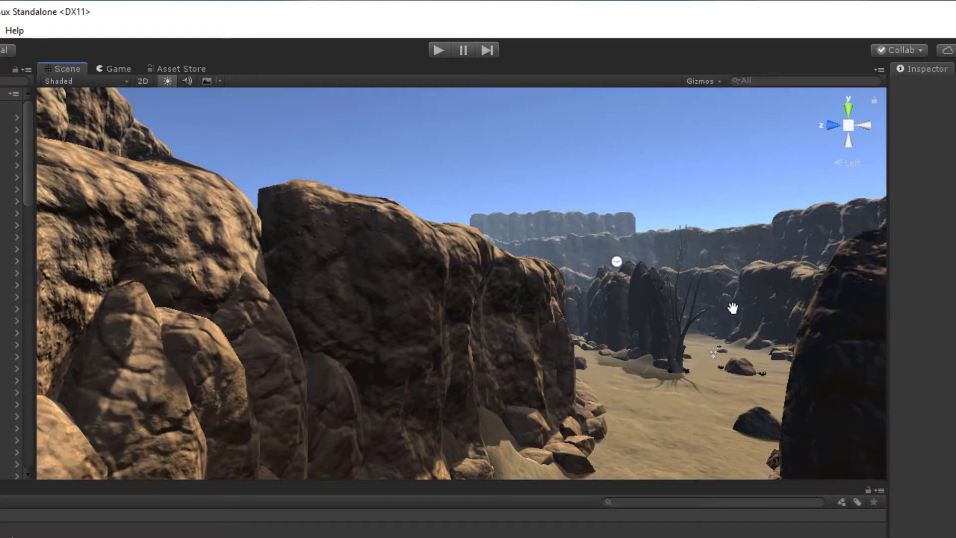
{"action": "middle_click_drag", "start_coordinate": [732, 308], "coordinate": [536, 189]}
{"action": "left_click_drag", "start_coordinate": [514, 203], "coordinate": [583, 168], "text": "alt"}
{"action": "left_click_drag", "start_coordinate": [626, 145], "coordinate": [599, 200], "text": "alt"}
{"action": "middle_click_drag", "start_coordinate": [599, 200], "coordinate": [167, 459]}
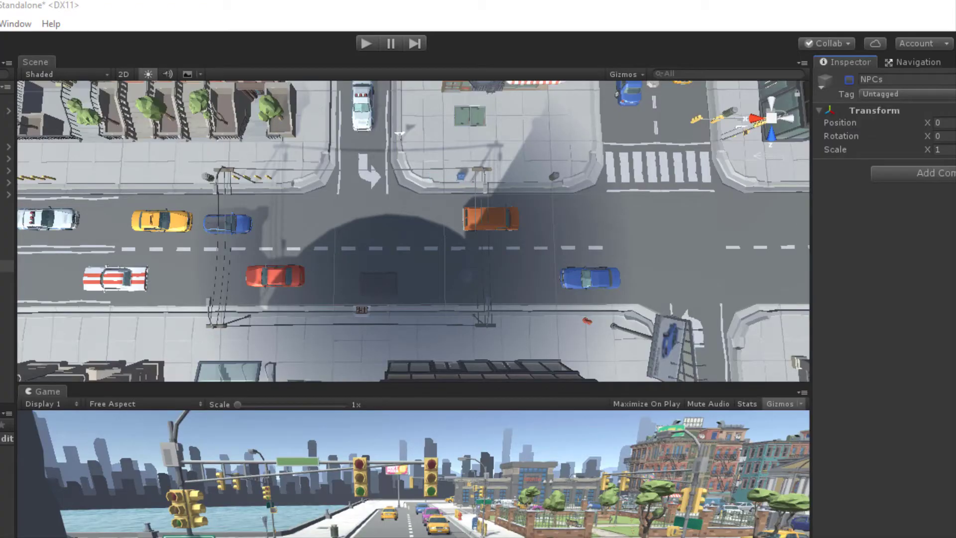
Switch to the Navigation panel beside the Inspector to overlay the baked NavMesh on the streets.
{"action": "left_click", "coordinate": [910, 61]}
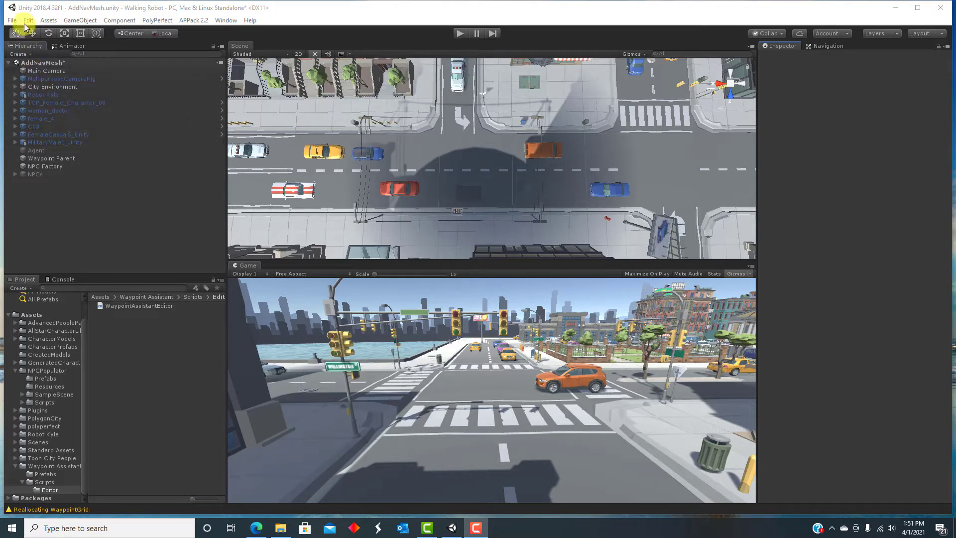
Create an empty object, reset its Transform to the origin, and name it 'Waypoint Assistant'.
{"action": "left_click", "coordinate": [80, 20]}
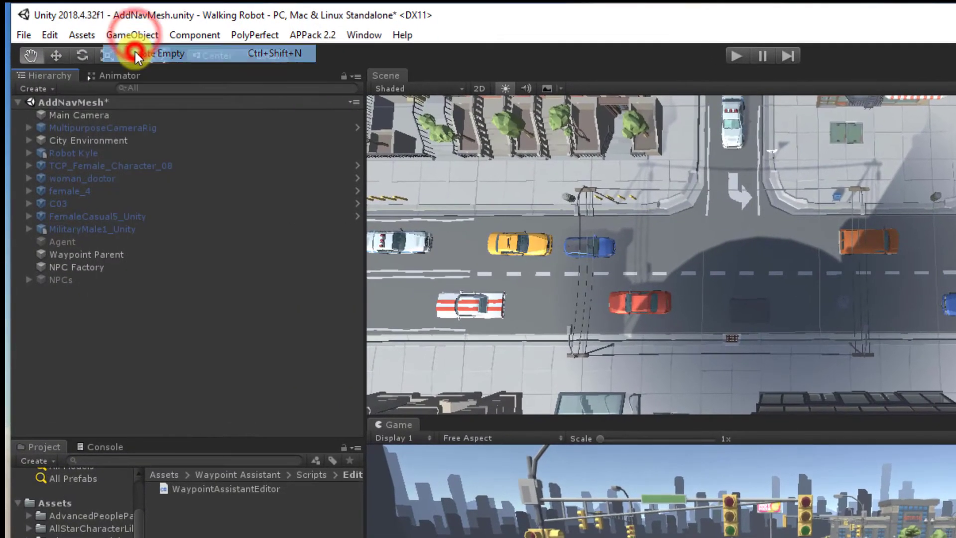
{"action": "left_click", "coordinate": [137, 54]}
{"action": "left_click", "coordinate": [939, 123]}
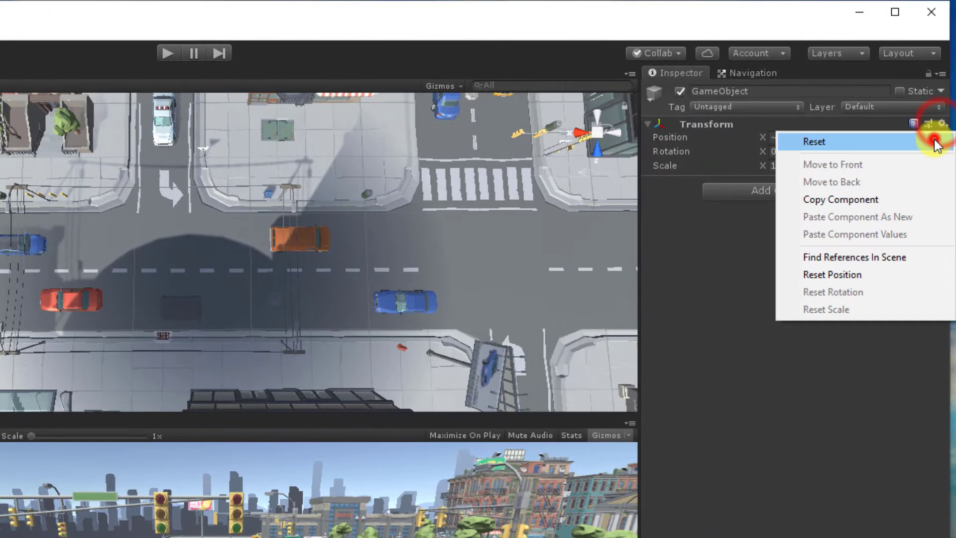
{"action": "left_click", "coordinate": [936, 143]}
{"action": "left_click", "coordinate": [796, 93]}
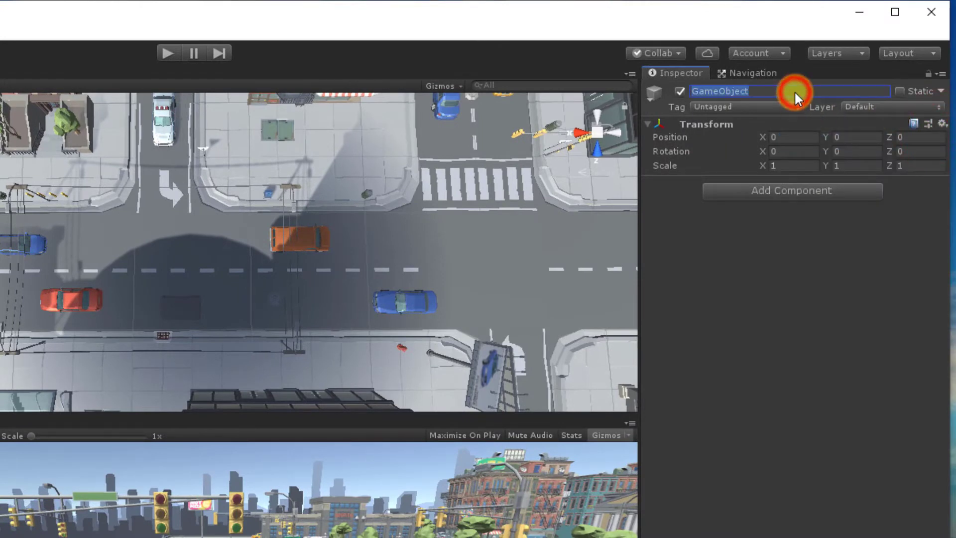
{"action": "type", "text": "Waypoint Assistant"}
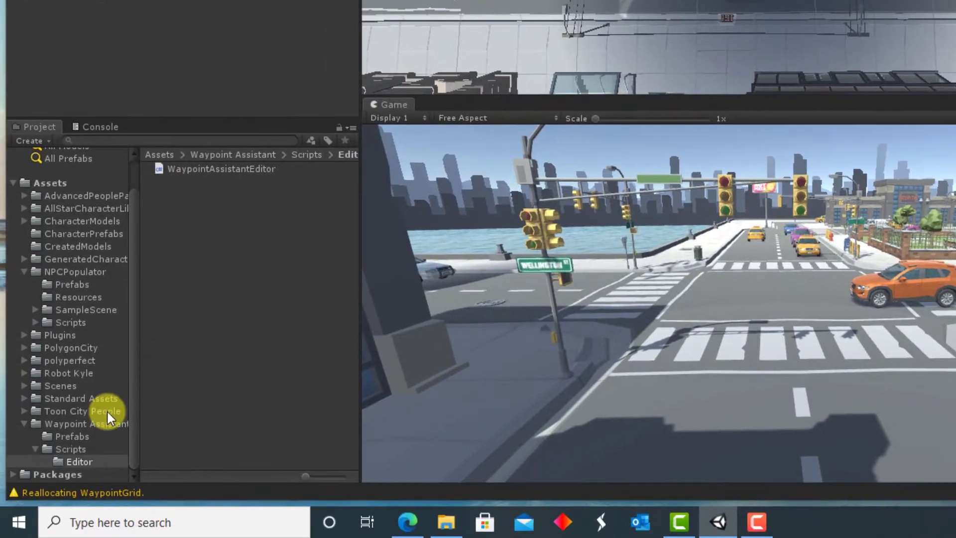
Attach the WaypointAssistant script from the Scripts folder to the Waypoint Assistant object.
{"action": "left_click", "coordinate": [34, 447]}
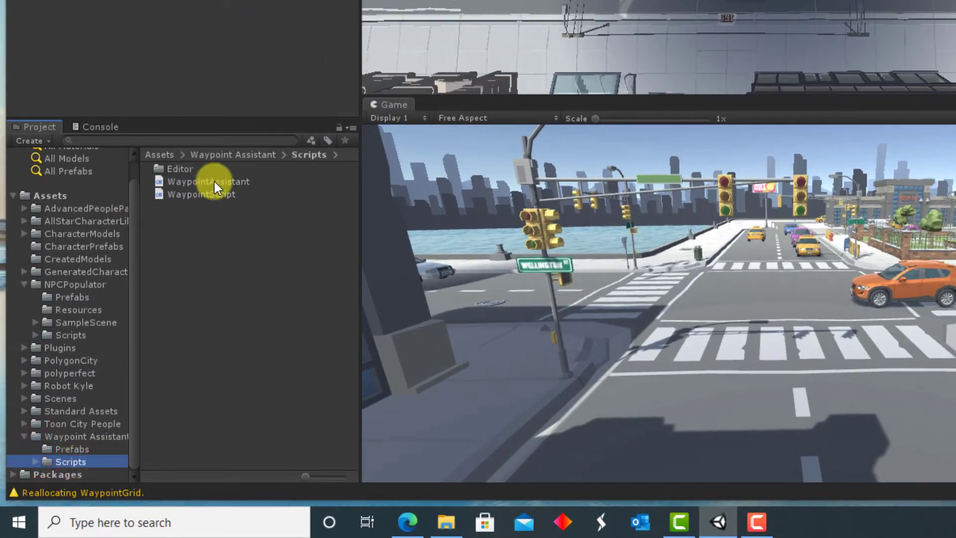
{"action": "left_click", "coordinate": [214, 181]}
{"action": "left_click_drag", "start_coordinate": [211, 219], "coordinate": [96, 22]}
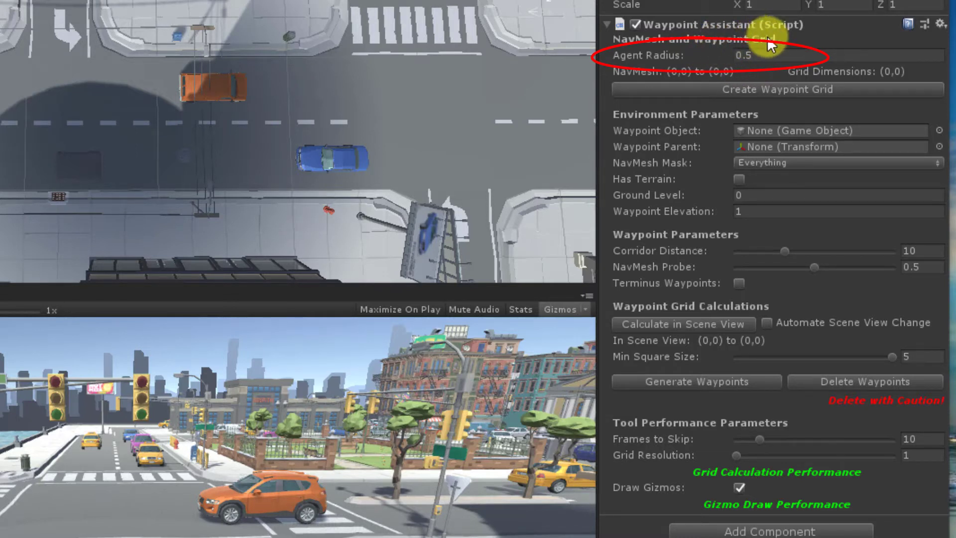
Create the waypoint grid, giving NavMesh bounds (-176,-182) to (198,21) and a 748×792 grid.
{"action": "left_click", "coordinate": [777, 90]}
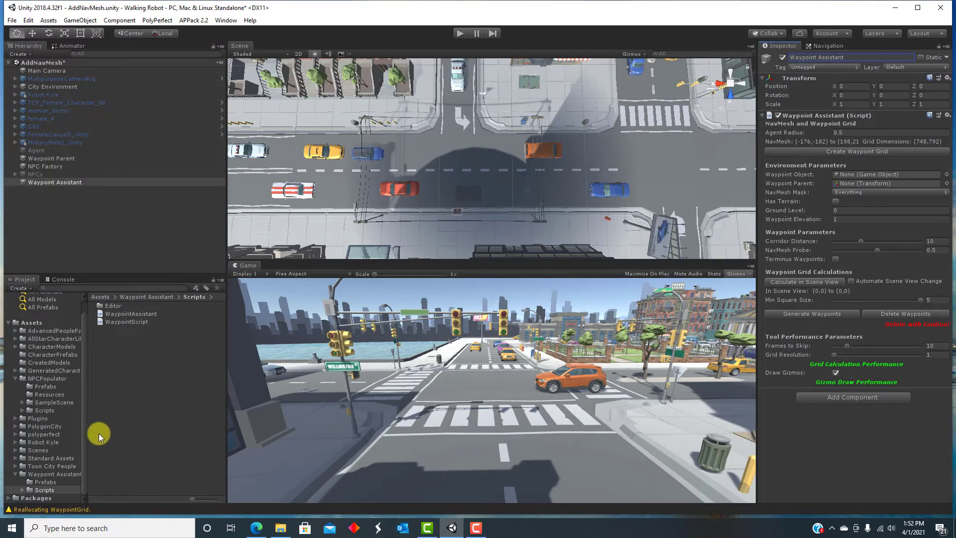
Assign the Waypoint prefab from Waypoint Assistant/Prefabs as the Waypoint Object.
{"action": "left_click", "coordinate": [44, 481]}
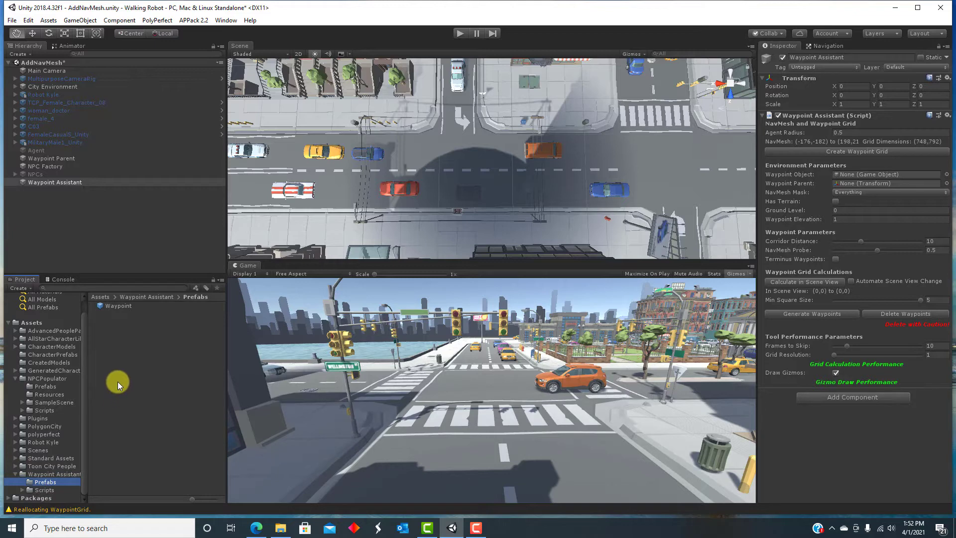
{"action": "left_click", "coordinate": [113, 308]}
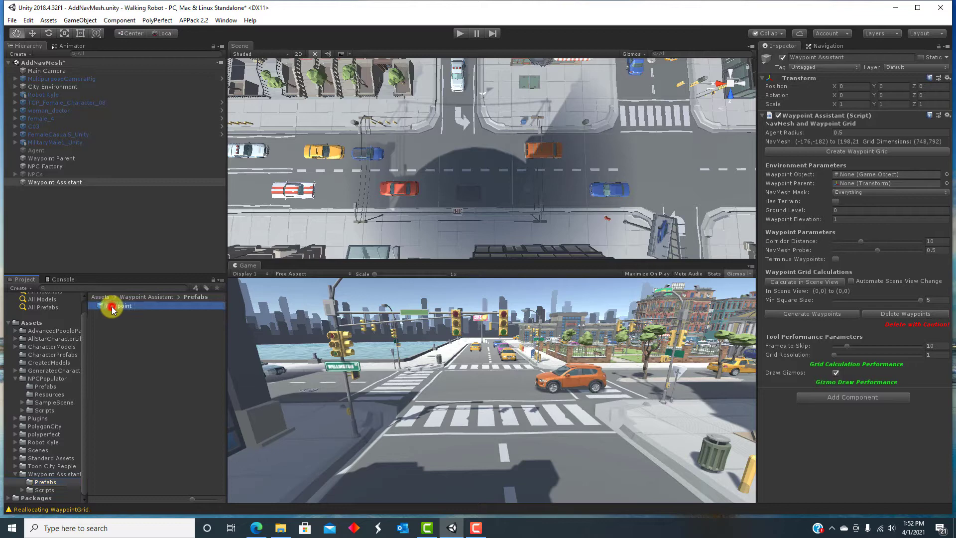
{"action": "left_click_drag", "start_coordinate": [113, 308], "coordinate": [258, 264]}
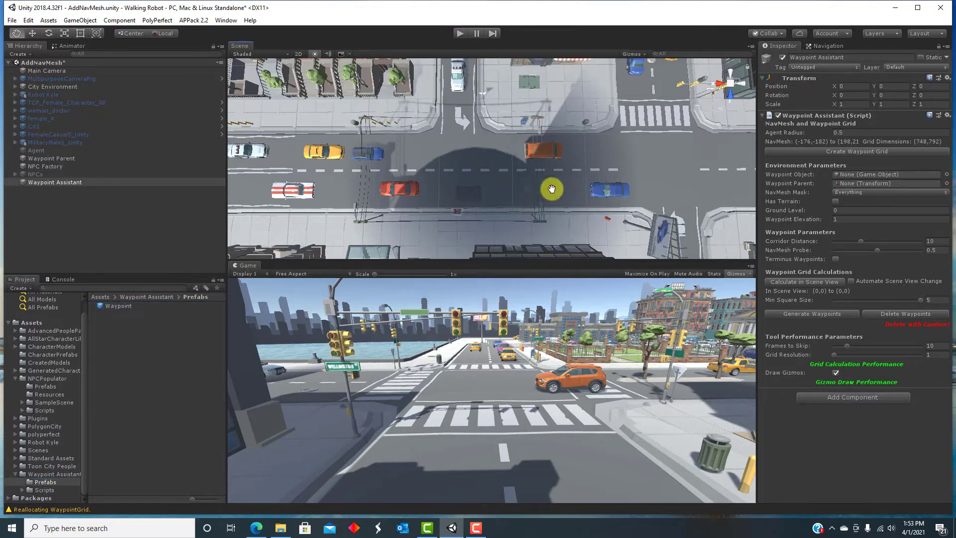
{"action": "left_click_drag", "start_coordinate": [551, 189], "coordinate": [847, 177]}
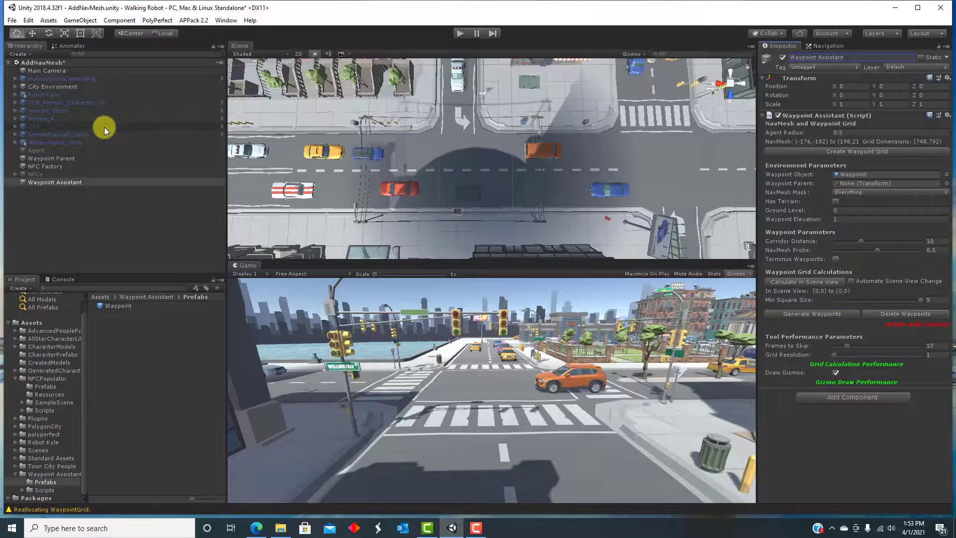
Assign the Waypoint Parent object from the Hierarchy to the Waypoint Parent field.
{"action": "left_click", "coordinate": [59, 159]}
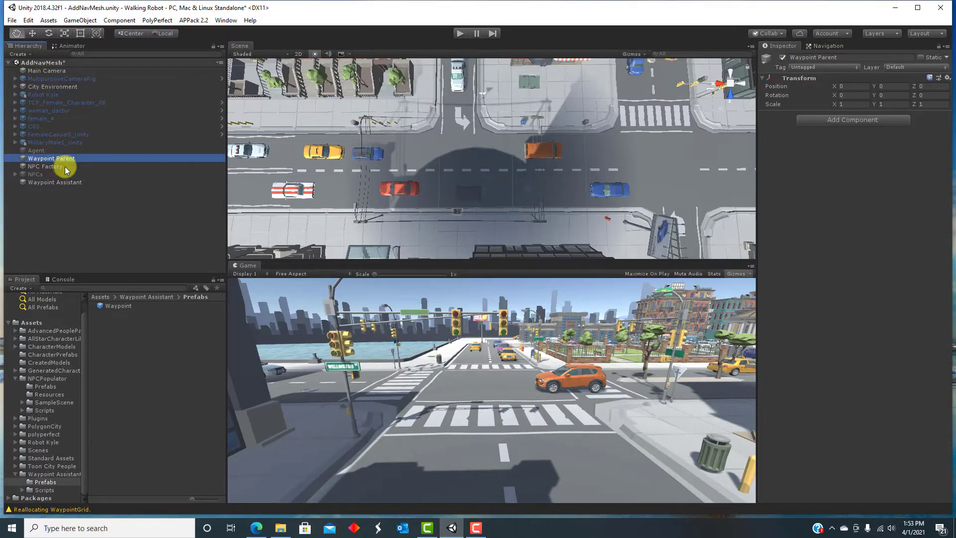
{"action": "left_click", "coordinate": [62, 182]}
{"action": "left_click", "coordinate": [59, 160]}
{"action": "left_click_drag", "start_coordinate": [60, 160], "coordinate": [844, 184]}
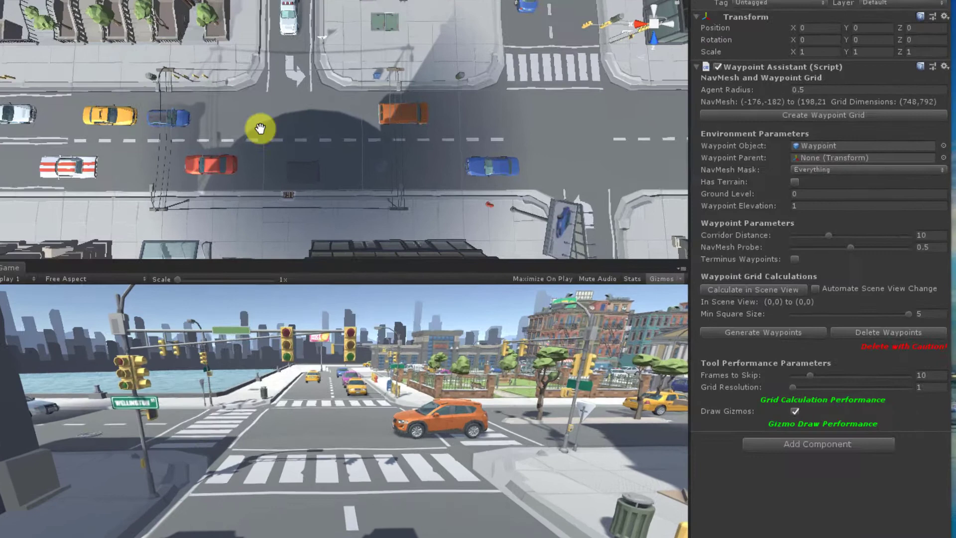
{"action": "left_click_drag", "start_coordinate": [779, 140], "coordinate": [780, 137]}
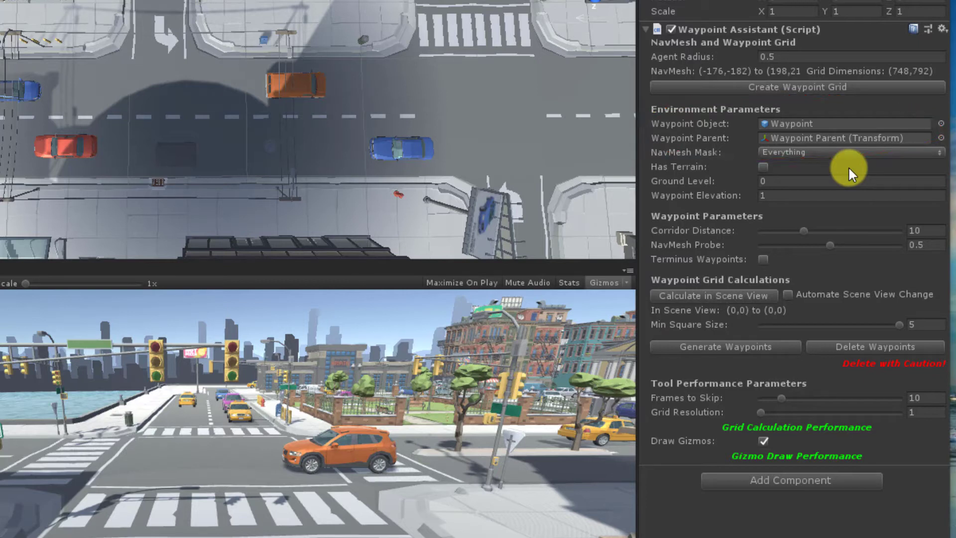
Restrict the NavMesh Mask to only the Sidewalk, Crossing, Path and Stairs areas.
{"action": "left_click", "coordinate": [838, 150]}
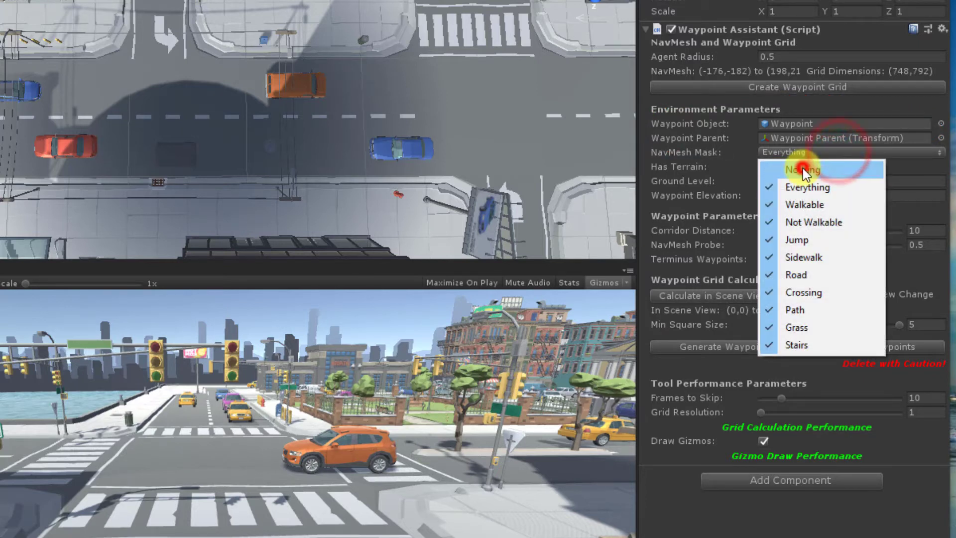
{"action": "left_click", "coordinate": [801, 166]}
{"action": "left_click", "coordinate": [823, 152]}
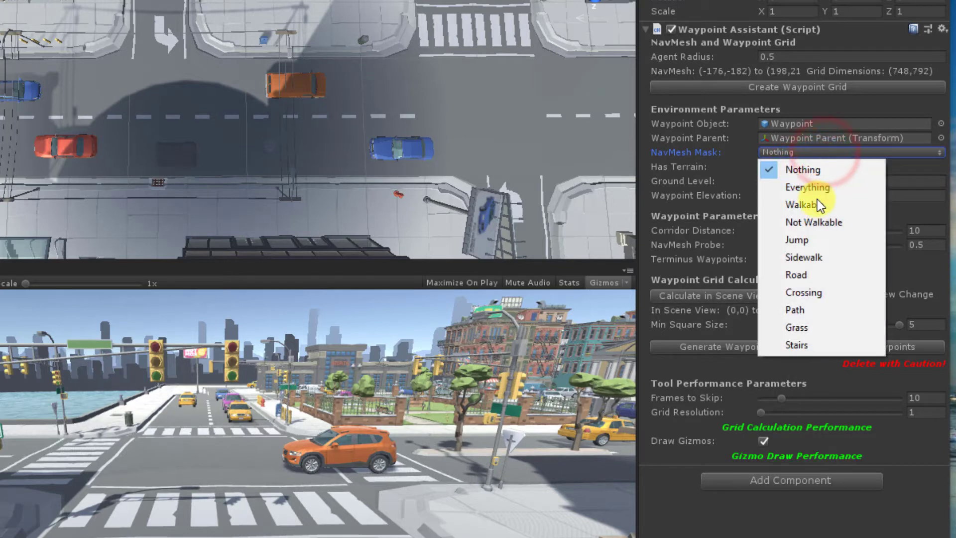
{"action": "left_click", "coordinate": [814, 255]}
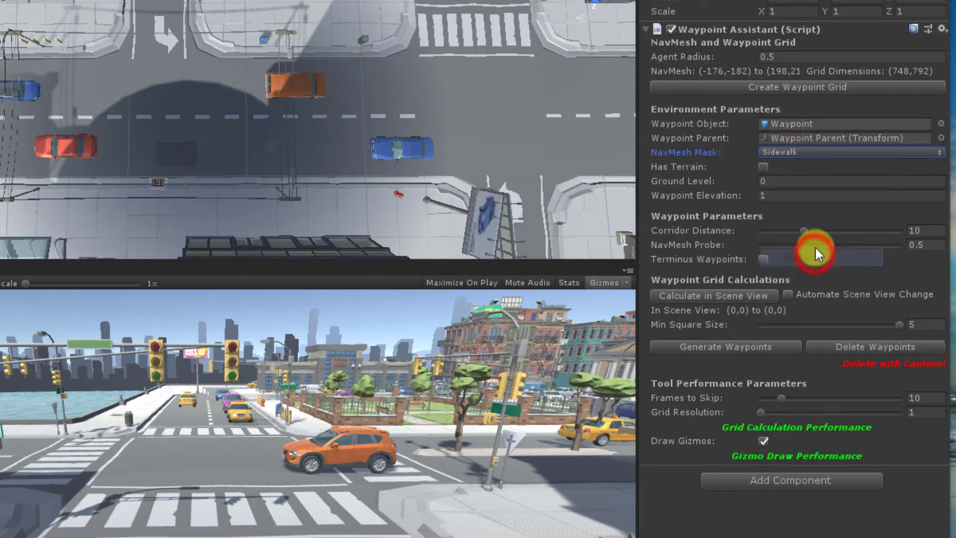
{"action": "left_click", "coordinate": [820, 150]}
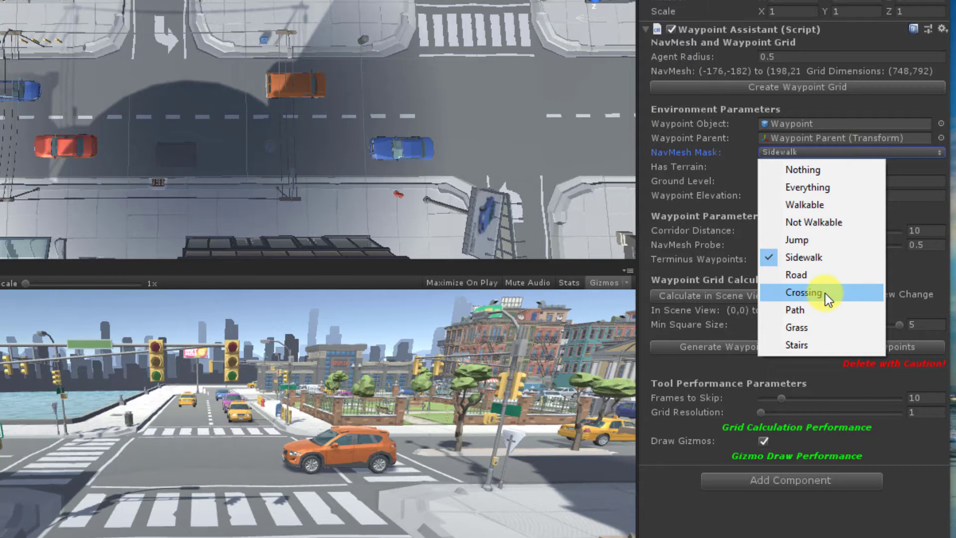
{"action": "left_click", "coordinate": [825, 294]}
{"action": "left_click", "coordinate": [837, 148]}
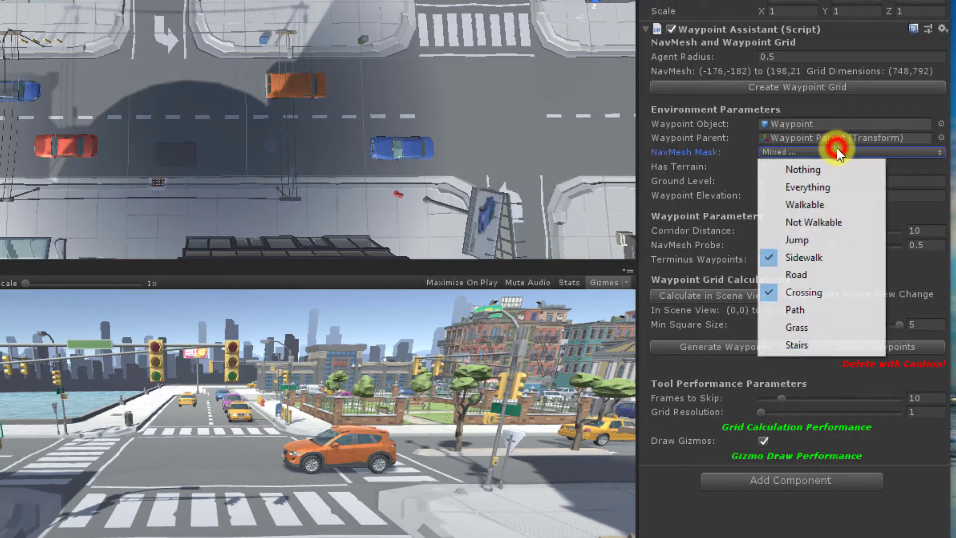
{"action": "left_click", "coordinate": [829, 309]}
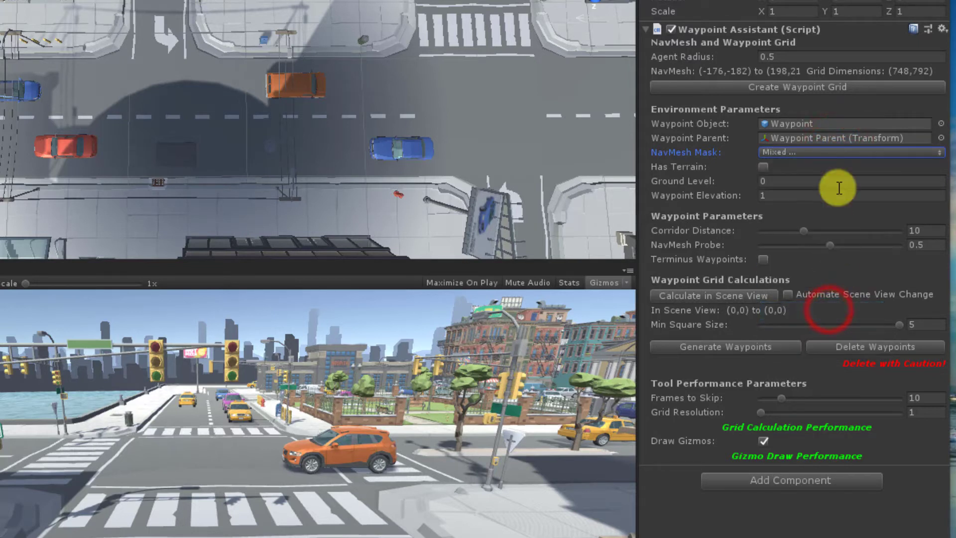
{"action": "left_click", "coordinate": [841, 149]}
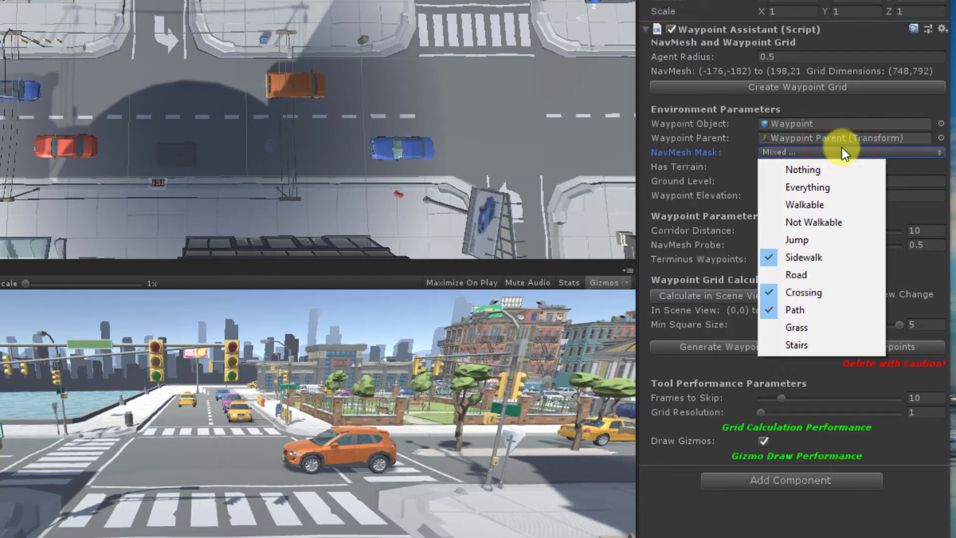
{"action": "left_click", "coordinate": [827, 346]}
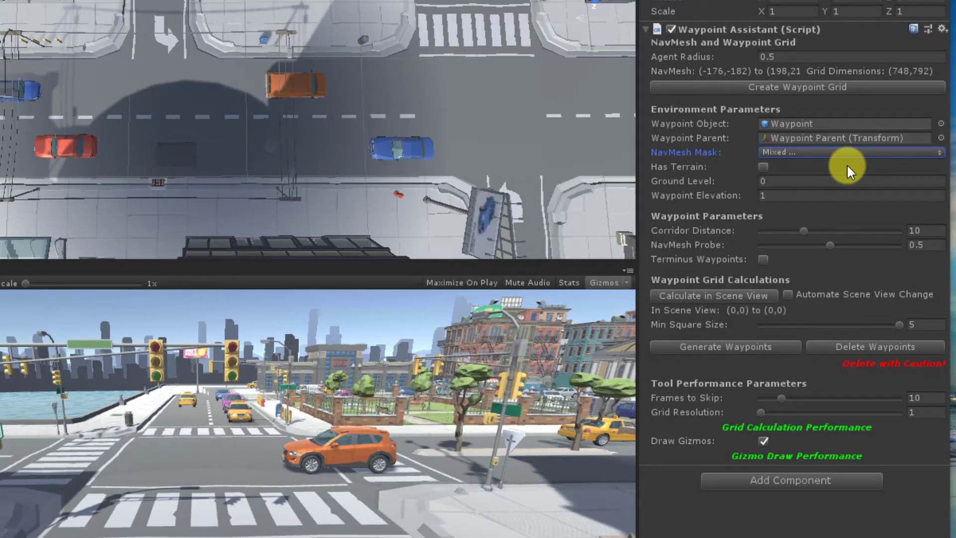
{"action": "left_click", "coordinate": [837, 148]}
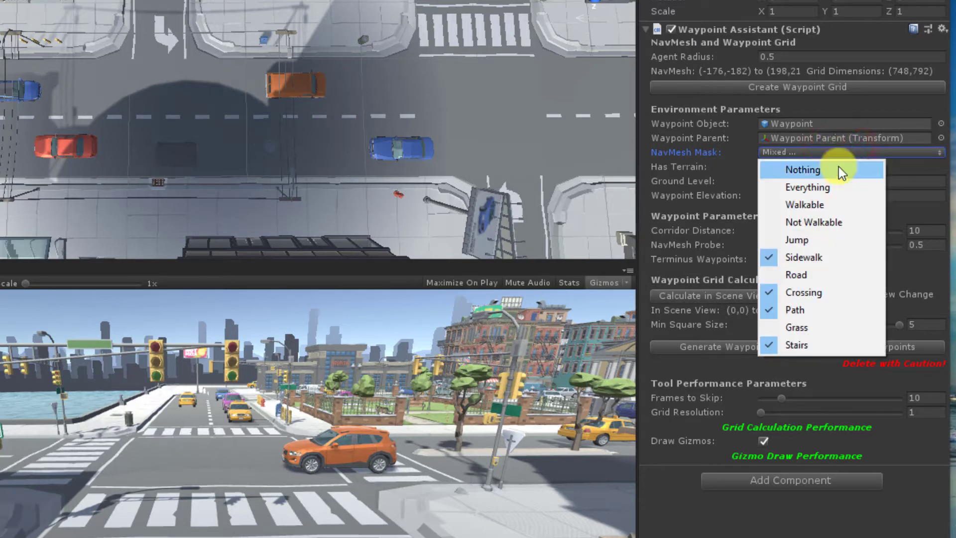
{"action": "left_click", "coordinate": [913, 166]}
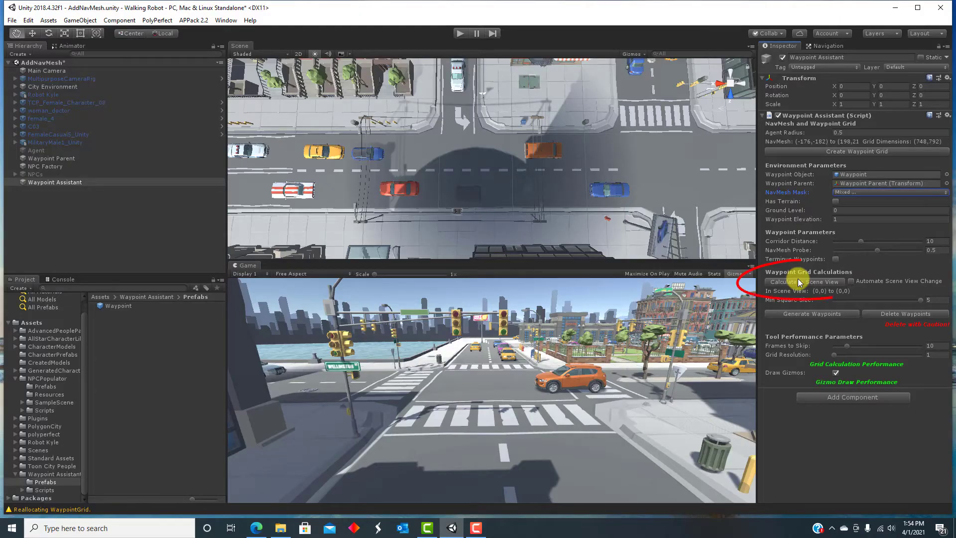
Calculate the waypoint grid for the area visible in the Scene view.
{"action": "left_click", "coordinate": [798, 282]}
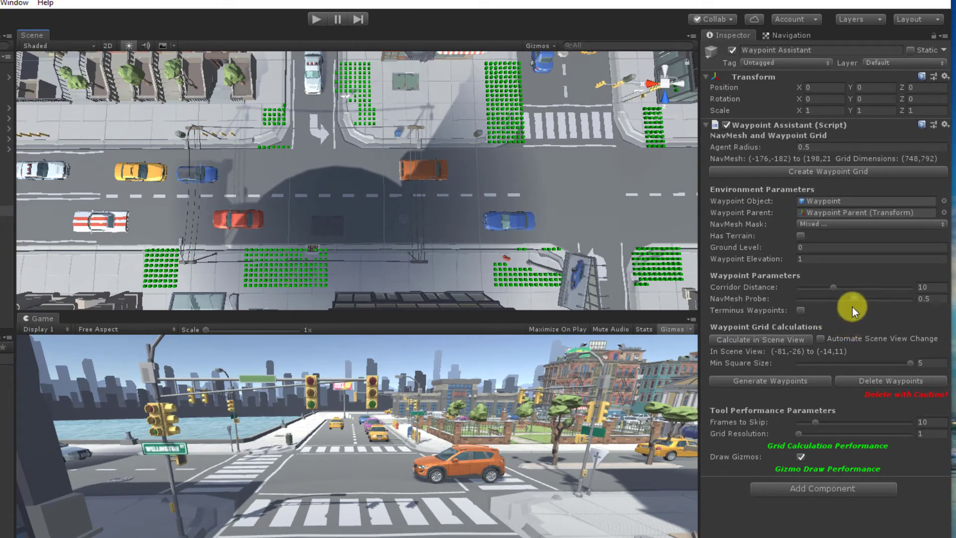
Lower the NavMesh Probe value with its slider.
{"action": "mouse_move", "coordinate": [853, 300]}
{"action": "left_mouse_down"}
{"action": "mouse_move", "coordinate": [799, 300]}
{"action": "mouse_move", "coordinate": [915, 306]}
{"action": "mouse_move", "coordinate": [849, 309]}
{"action": "left_mouse_up"}
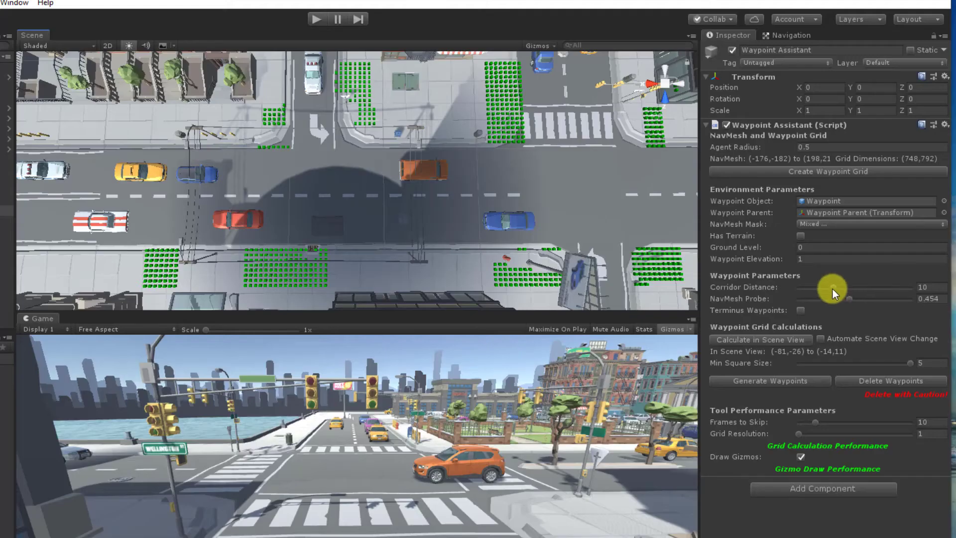
Raise Corridor Distance to 11.5 so the green sidewalk grid squares redraw sparser.
{"action": "mouse_move", "coordinate": [832, 289]}
{"action": "left_mouse_down"}
{"action": "mouse_move", "coordinate": [888, 291]}
{"action": "mouse_move", "coordinate": [788, 298]}
{"action": "mouse_move", "coordinate": [844, 296]}
{"action": "left_mouse_up"}
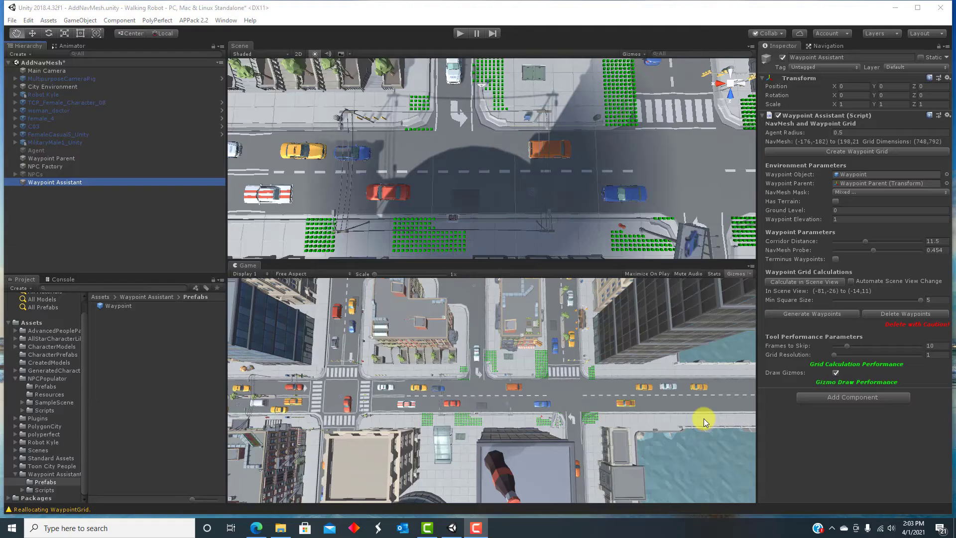
Enable Automate Scene View Change and move around the city to confirm the grid recalculates.
{"action": "left_click", "coordinate": [850, 282]}
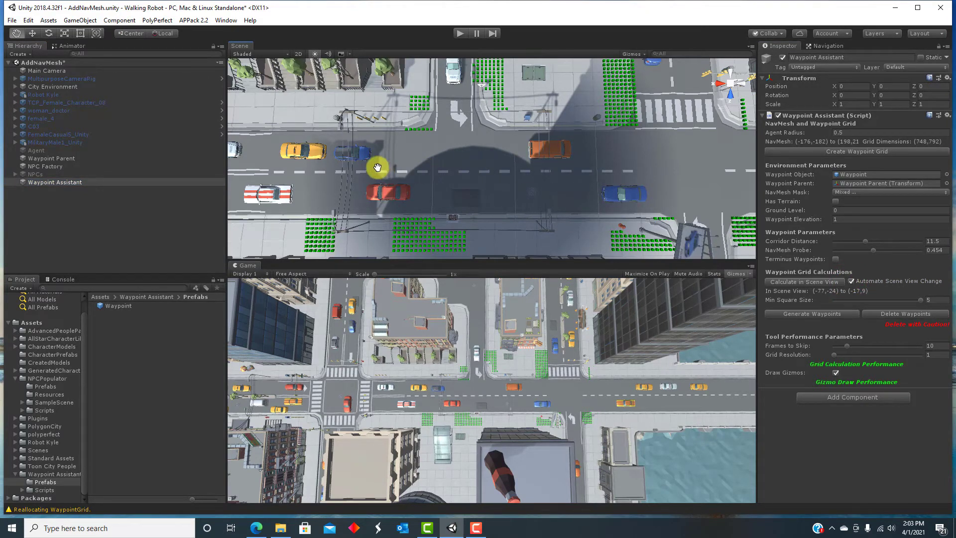
{"action": "left_click_drag", "start_coordinate": [376, 169], "coordinate": [481, 173]}
{"action": "right_click_drag", "start_coordinate": [425, 121], "coordinate": [423, 156]}
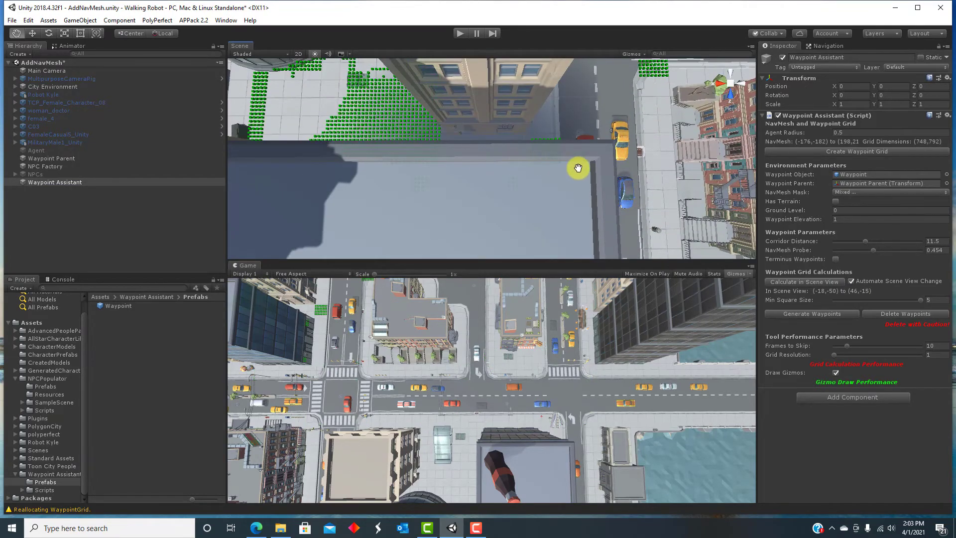
{"action": "left_click_drag", "start_coordinate": [576, 167], "coordinate": [410, 157]}
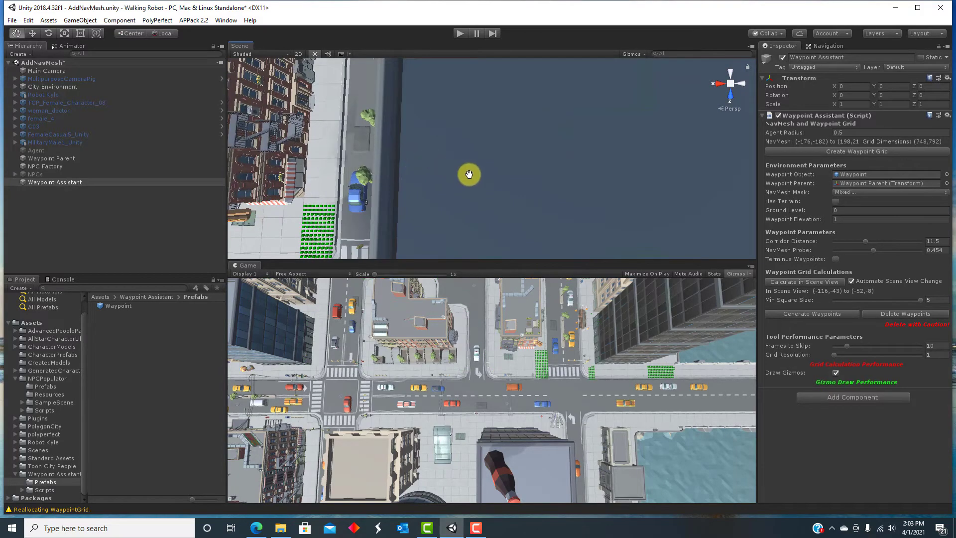
{"action": "left_click_drag", "start_coordinate": [470, 174], "coordinate": [470, 114]}
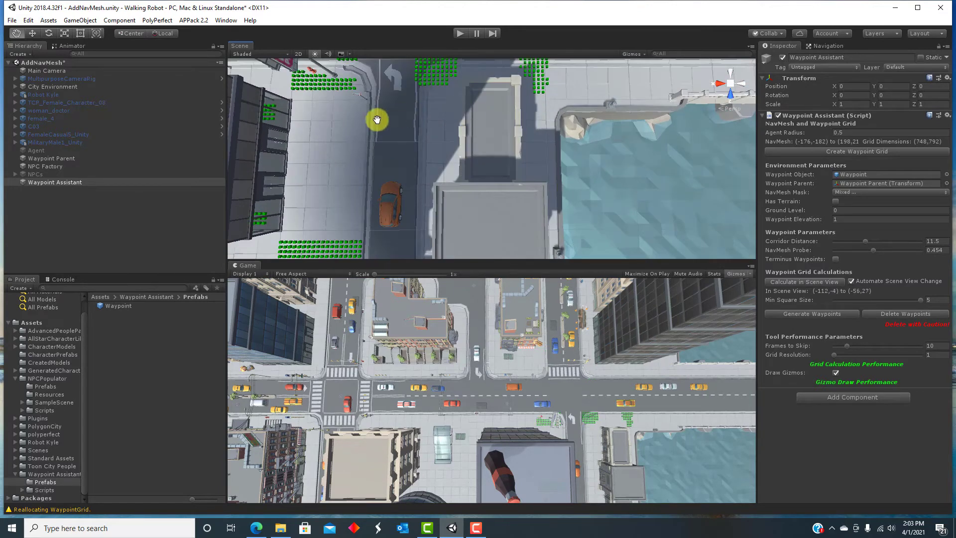
{"action": "right_click_drag", "start_coordinate": [377, 119], "coordinate": [481, 123]}
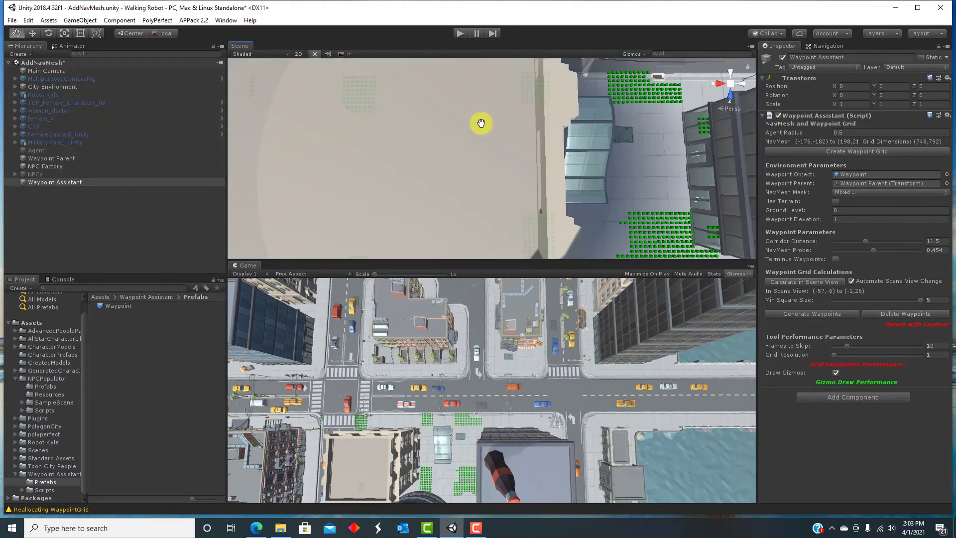
{"action": "right_click_drag", "start_coordinate": [625, 111], "coordinate": [541, 136]}
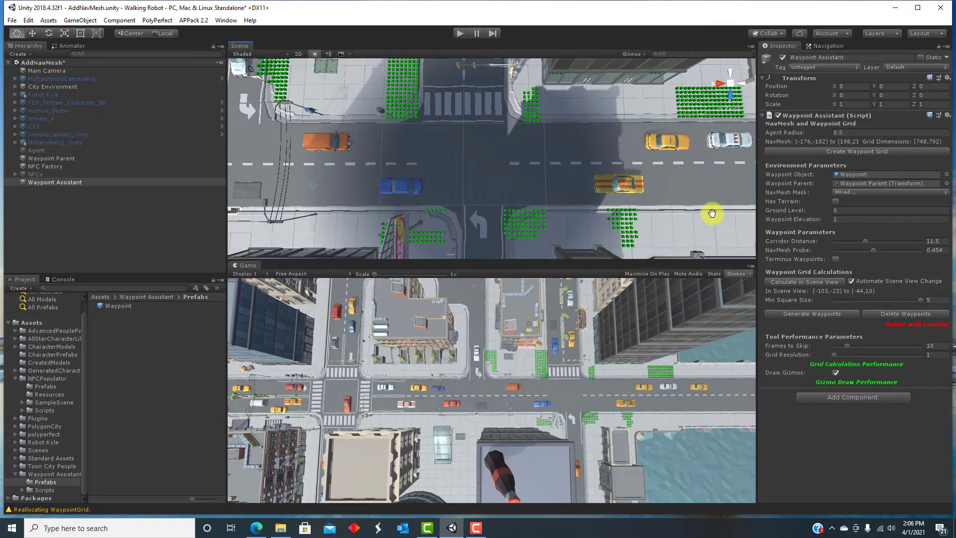
Pan to the waterfront road with taxis and turn on Terminus Waypoints.
{"action": "left_click_drag", "start_coordinate": [710, 211], "coordinate": [454, 214]}
{"action": "left_click_drag", "start_coordinate": [677, 185], "coordinate": [570, 178]}
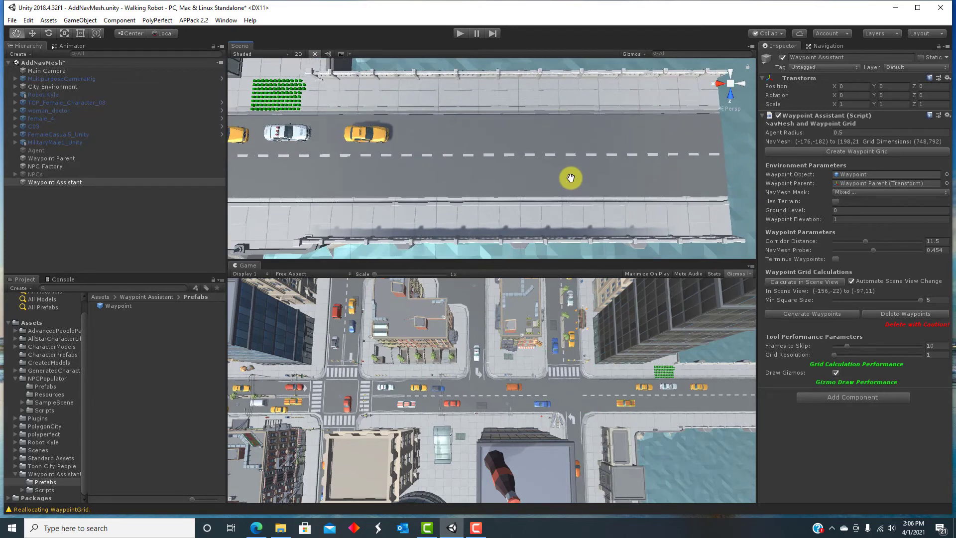
{"action": "left_click", "coordinate": [836, 259]}
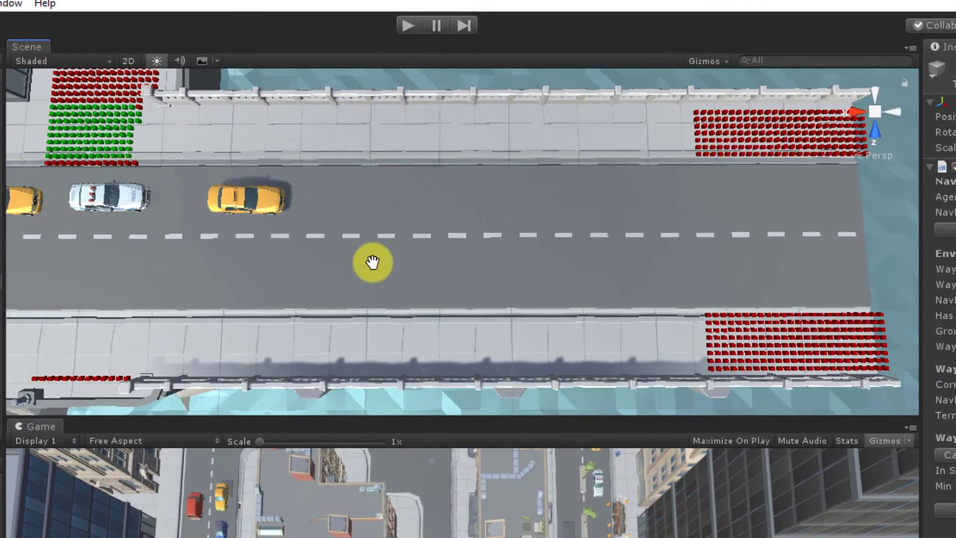
Pan across intersections and city blocks back to the waterfront street to inspect the red terminus markers.
{"action": "left_click_drag", "start_coordinate": [412, 210], "coordinate": [653, 234]}
{"action": "left_click_drag", "start_coordinate": [224, 260], "coordinate": [603, 256]}
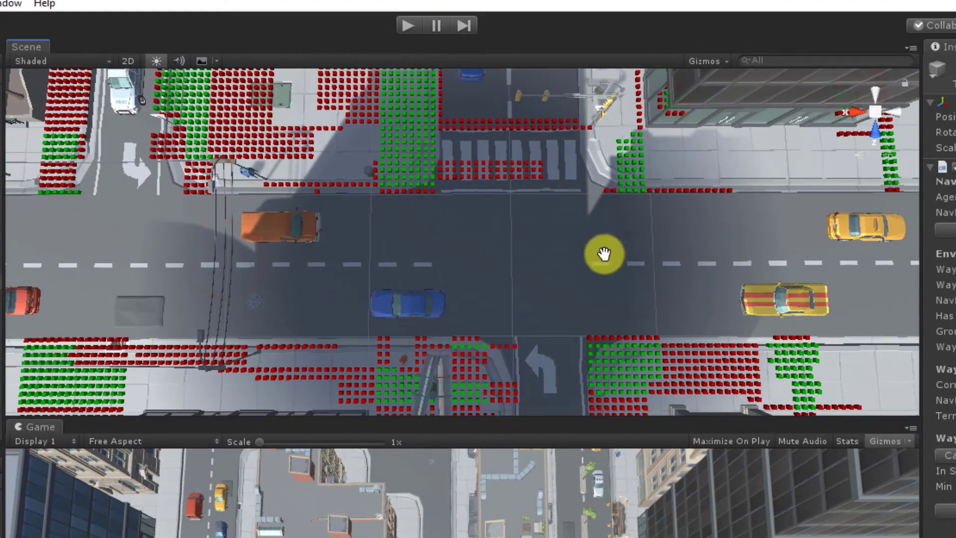
{"action": "left_click_drag", "start_coordinate": [278, 230], "coordinate": [562, 335]}
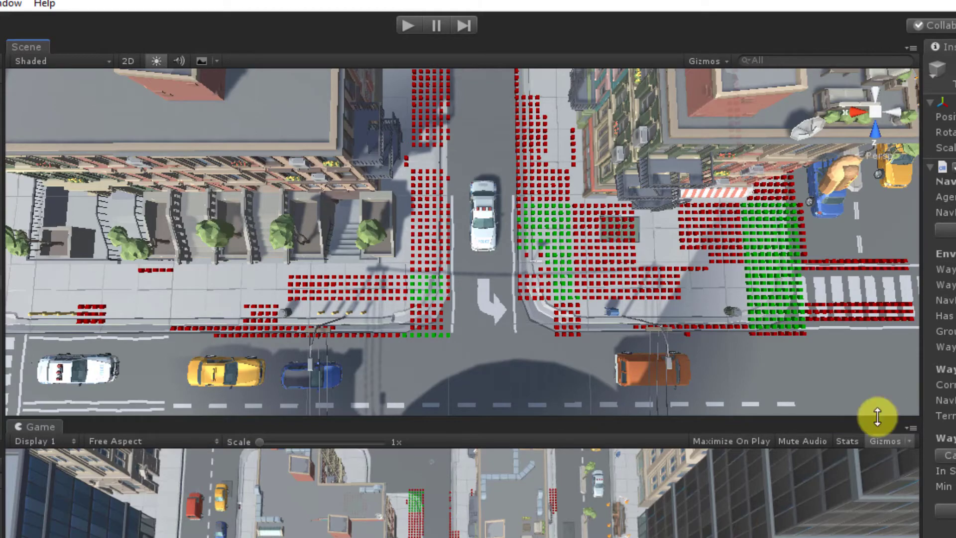
{"action": "left_click_drag", "start_coordinate": [849, 374], "coordinate": [468, 352]}
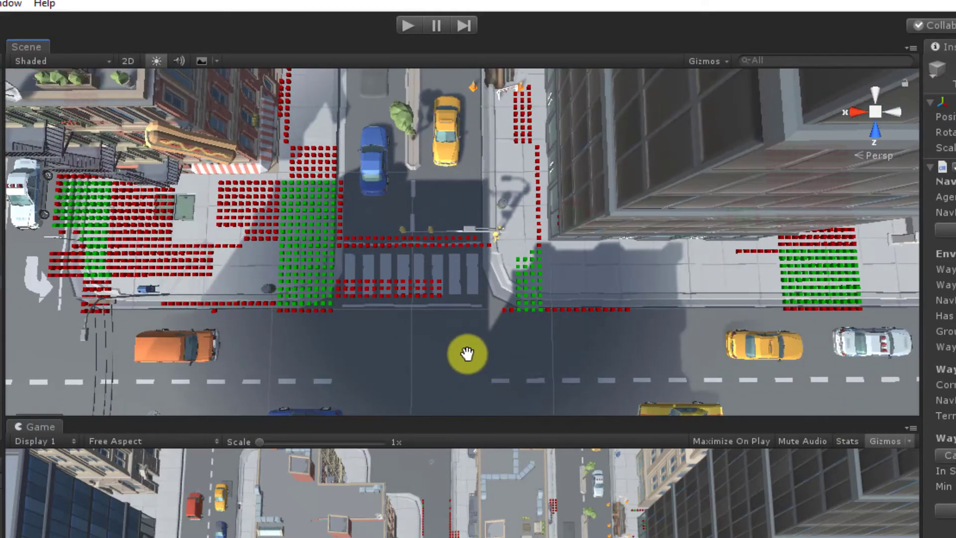
{"action": "left_click_drag", "start_coordinate": [794, 373], "coordinate": [453, 352]}
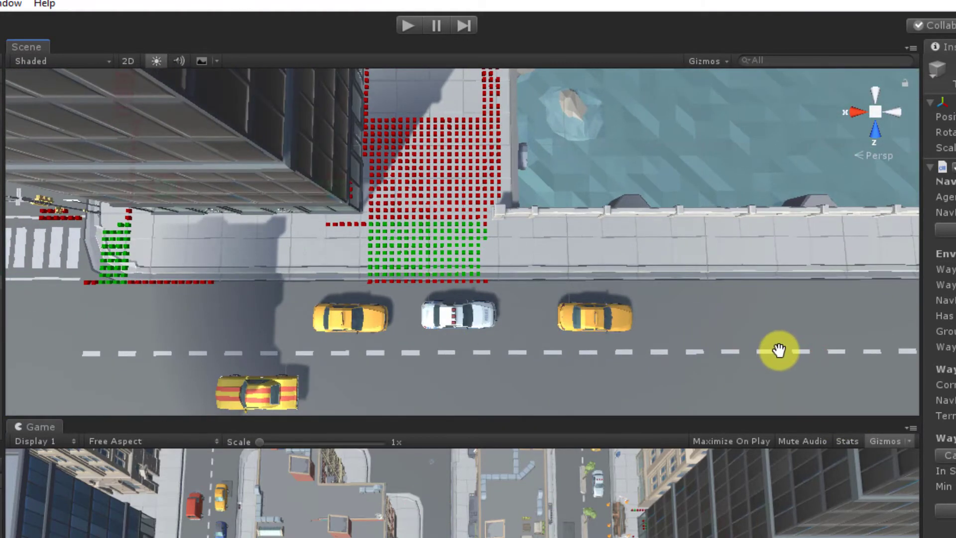
{"action": "left_click_drag", "start_coordinate": [780, 350], "coordinate": [692, 355]}
{"action": "left_click_drag", "start_coordinate": [552, 154], "coordinate": [580, 145]}
{"action": "left_click_drag", "start_coordinate": [803, 329], "coordinate": [468, 313]}
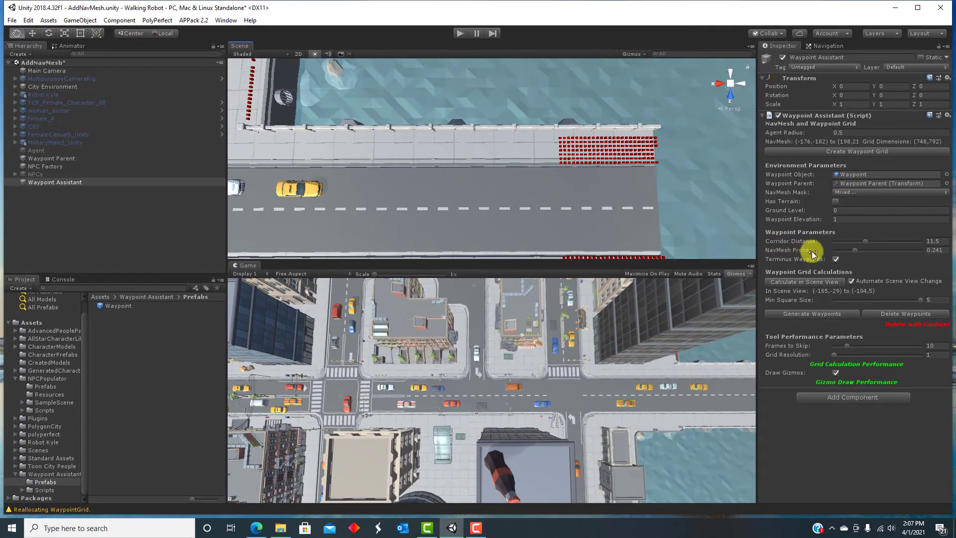
Untick Terminus Waypoints, pan to an intersection, and drag Min Square Size down to 3.
{"action": "left_click", "coordinate": [836, 259]}
{"action": "left_click", "coordinate": [837, 259]}
{"action": "left_click_drag", "start_coordinate": [752, 248], "coordinate": [694, 202]}
{"action": "left_click_drag", "start_coordinate": [450, 211], "coordinate": [593, 167]}
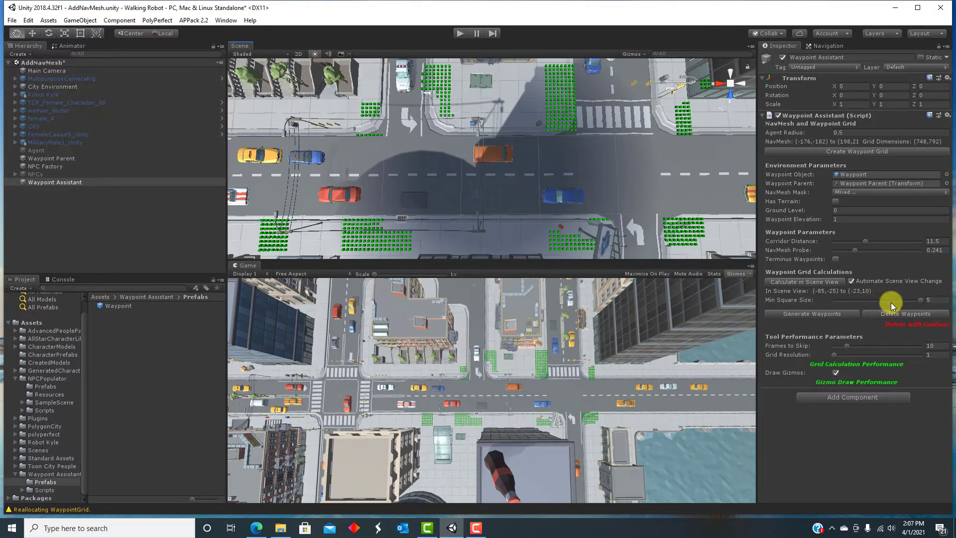
{"action": "left_click", "coordinate": [921, 301]}
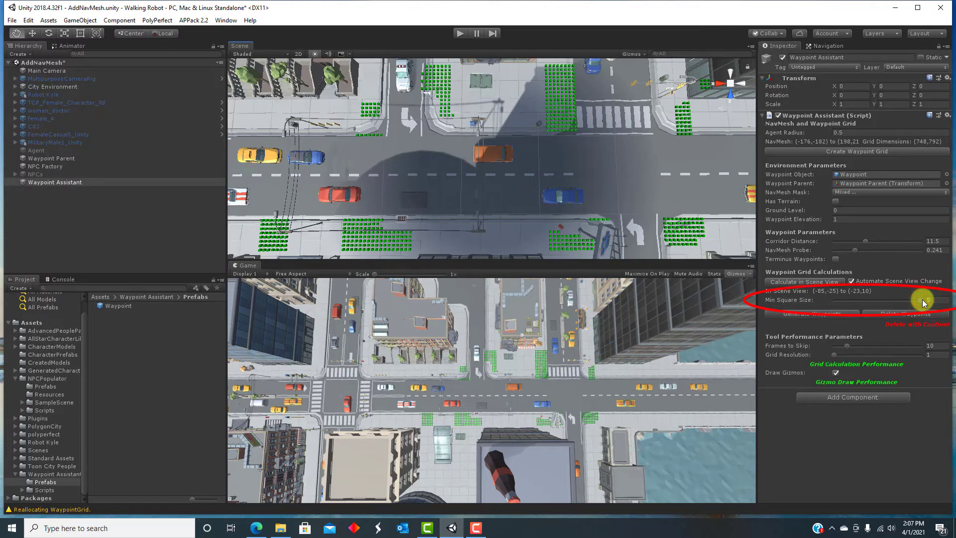
{"action": "left_click_drag", "start_coordinate": [922, 300], "coordinate": [865, 302]}
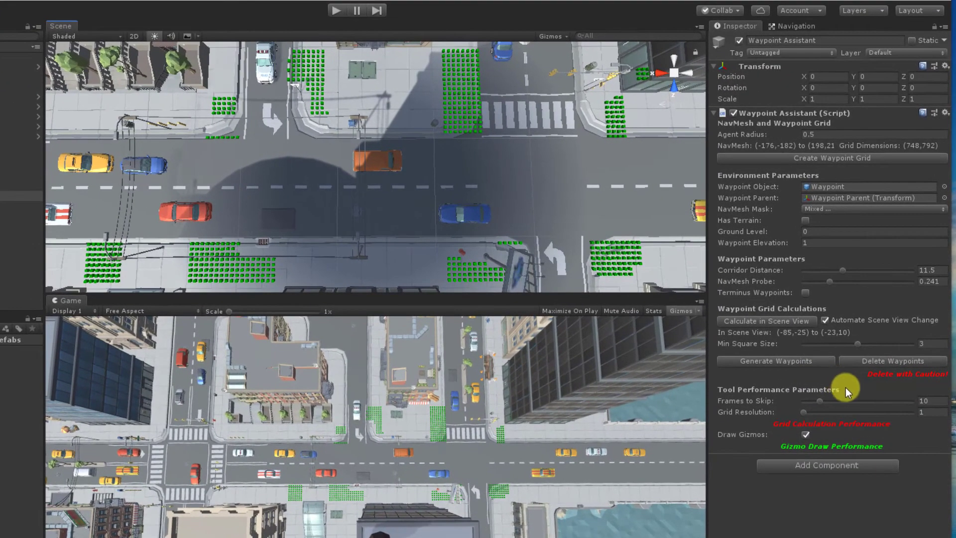
Generate waypoints from the grid and pan over the new markers at the intersection corners.
{"action": "left_click", "coordinate": [768, 360]}
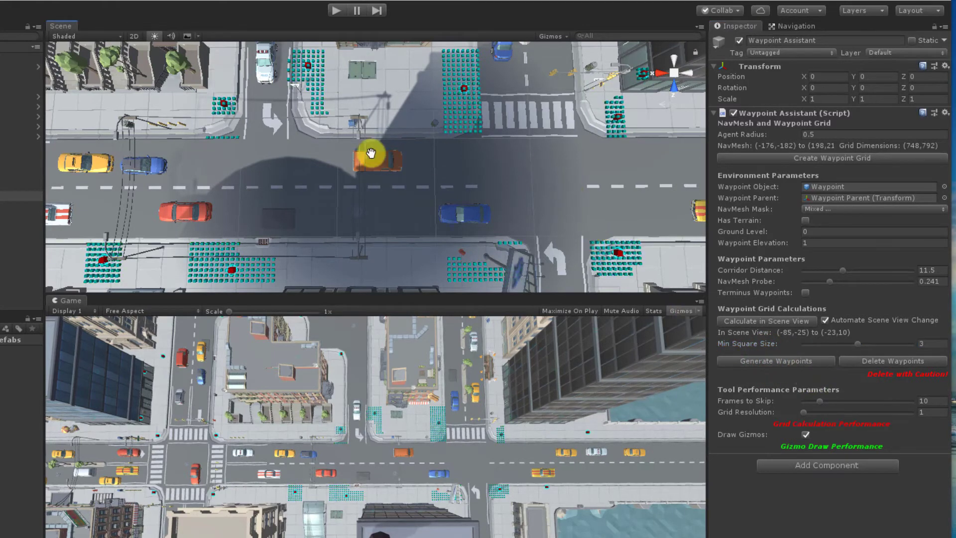
{"action": "left_click_drag", "start_coordinate": [274, 181], "coordinate": [466, 188]}
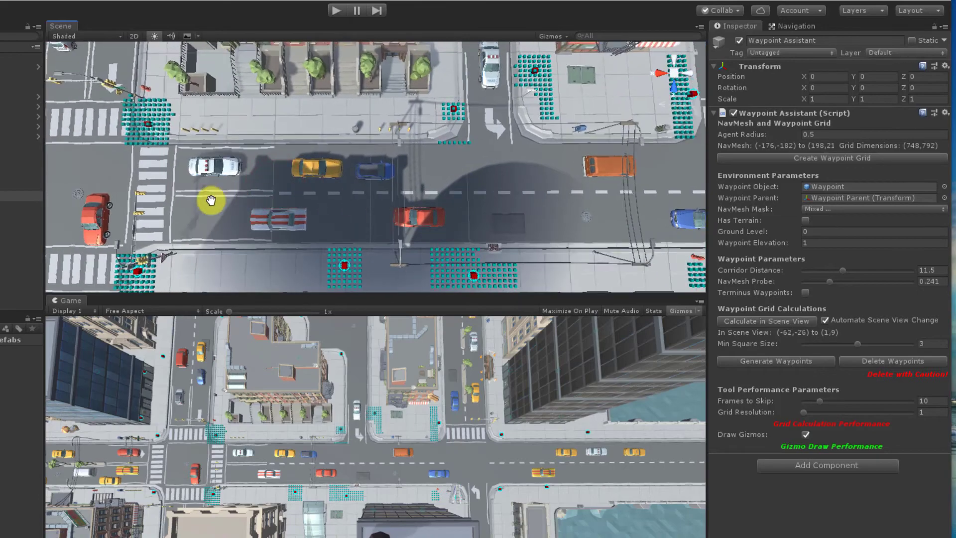
{"action": "left_click_drag", "start_coordinate": [207, 203], "coordinate": [448, 184]}
{"action": "left_click_drag", "start_coordinate": [535, 175], "coordinate": [546, 179]}
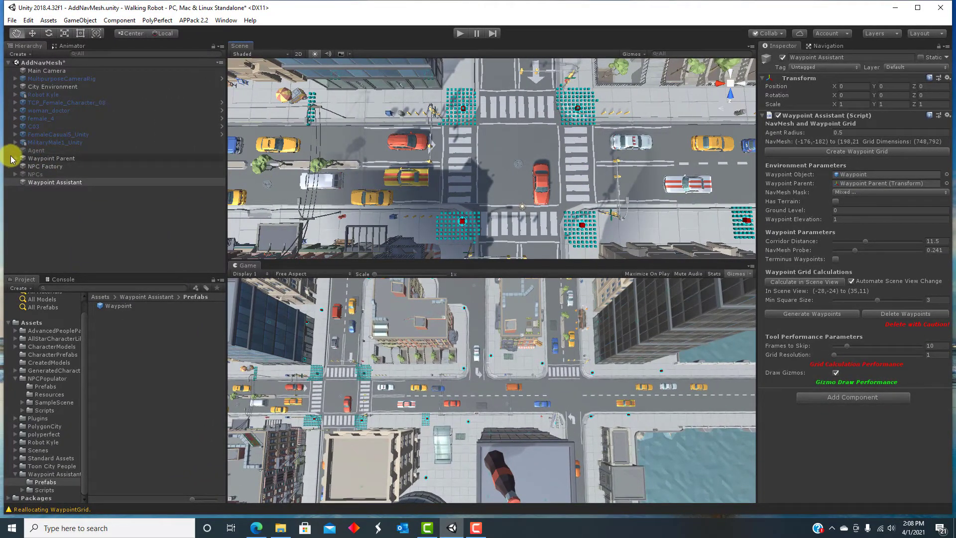
Expand Waypoint Parent in the Hierarchy and scroll through its Waypoint(Clone) children.
{"action": "left_click", "coordinate": [16, 158]}
{"action": "scroll", "coordinate": [146, 199], "scroll_direction": "down", "scroll_amount": 5}
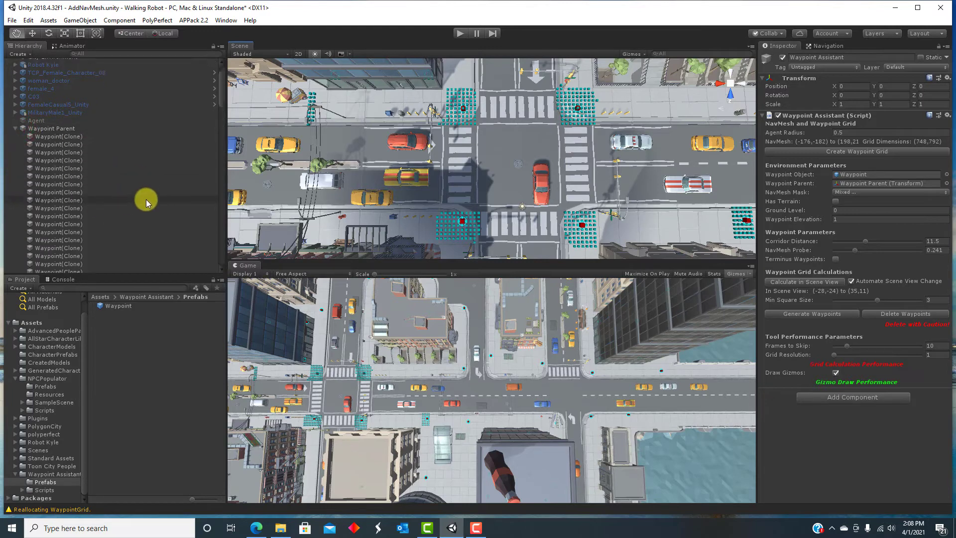
{"action": "scroll", "coordinate": [145, 199], "scroll_direction": "down", "scroll_amount": 10}
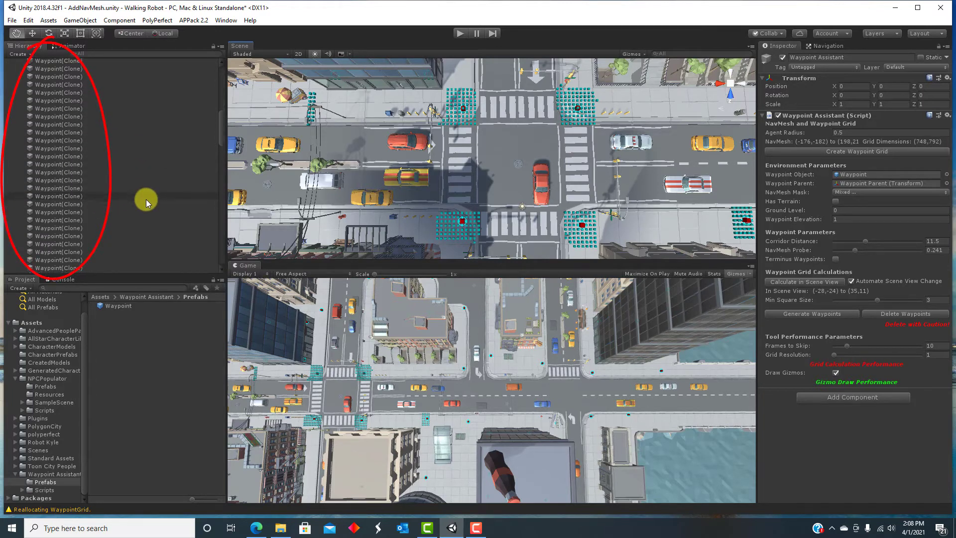
{"action": "scroll", "coordinate": [145, 196], "scroll_direction": "down", "scroll_amount": 5}
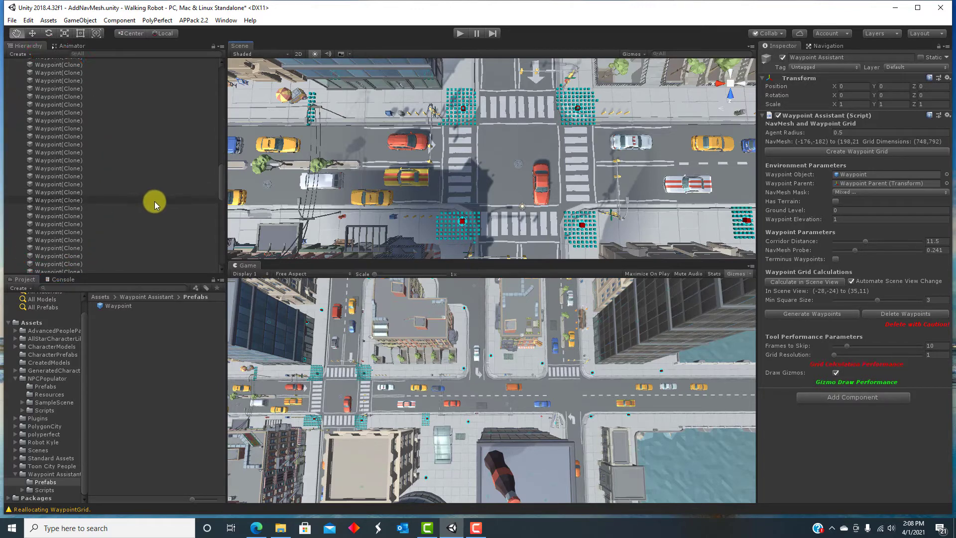
Delete the old waypoint clones, then generate a new set for the (-28,-24) to (35,11) area.
{"action": "left_click", "coordinate": [909, 315]}
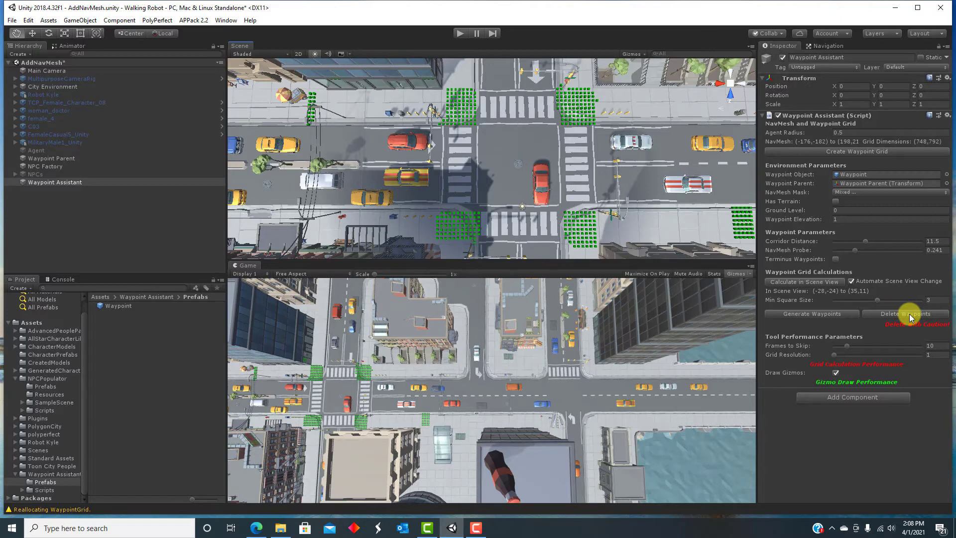
{"action": "left_click", "coordinate": [822, 315]}
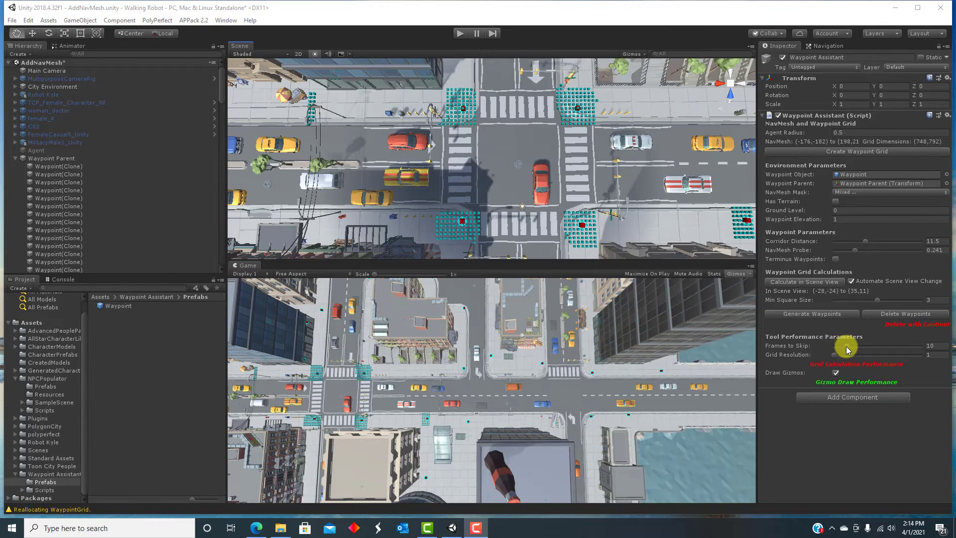
Set Frames to Skip to 20, leaving Grid Resolution at 1 after trying other values.
{"action": "left_click_drag", "start_coordinate": [846, 346], "coordinate": [872, 346]}
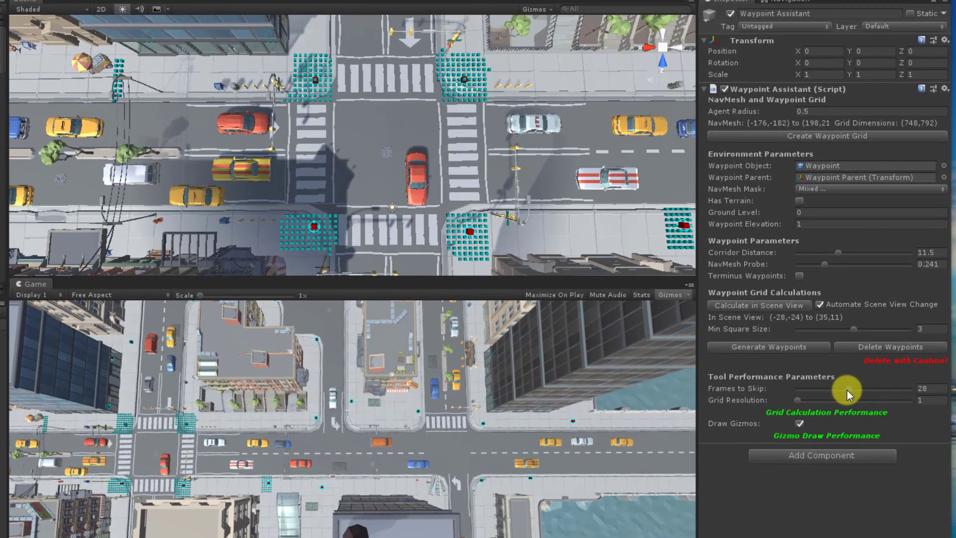
{"action": "mouse_move", "coordinate": [851, 390]}
{"action": "left_mouse_down"}
{"action": "mouse_move", "coordinate": [800, 389]}
{"action": "mouse_move", "coordinate": [821, 390]}
{"action": "left_mouse_up"}
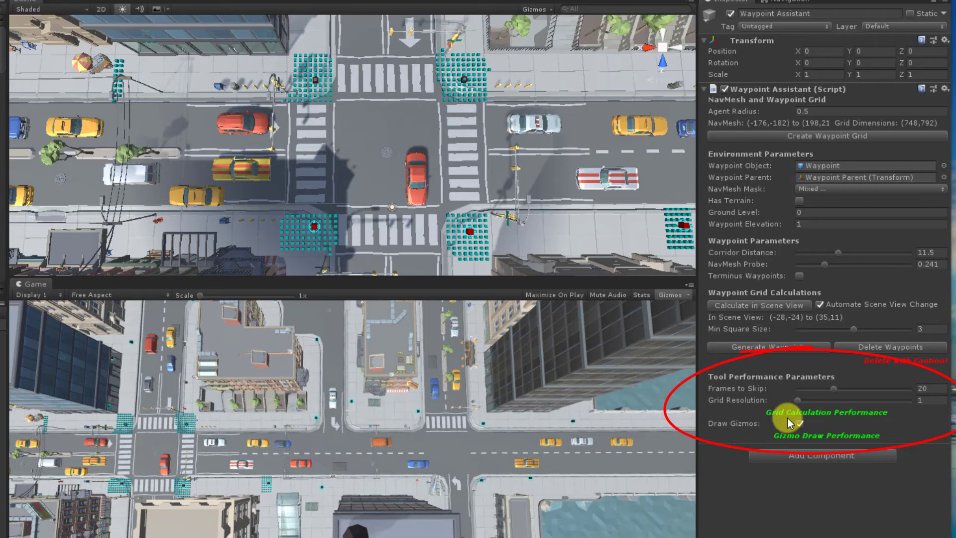
{"action": "left_click", "coordinate": [799, 401]}
{"action": "left_click_drag", "start_coordinate": [814, 401], "coordinate": [790, 408]}
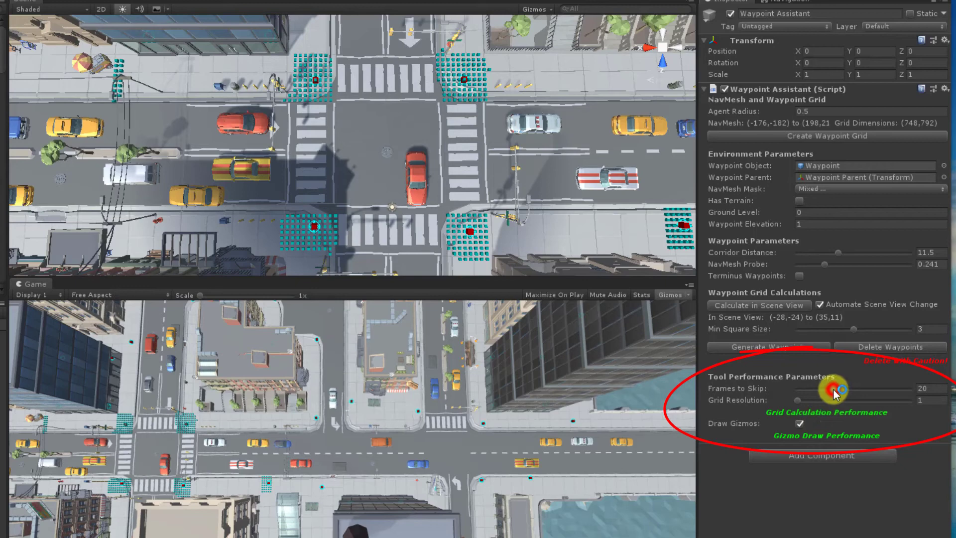
{"action": "mouse_move", "coordinate": [835, 393]}
{"action": "left_mouse_down"}
{"action": "mouse_move", "coordinate": [808, 393]}
{"action": "mouse_move", "coordinate": [835, 395]}
{"action": "left_mouse_up"}
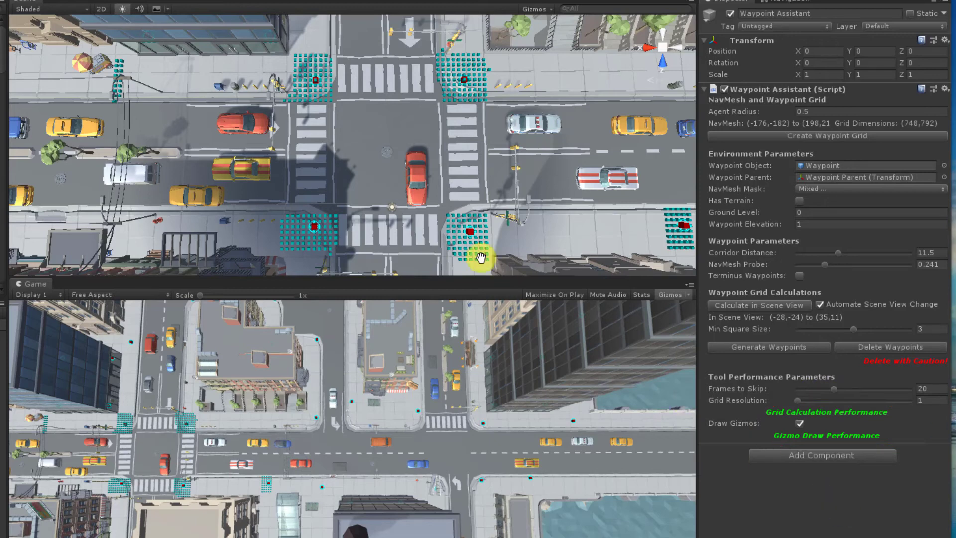
Zoom the Scene view out and step Grid Resolution from 1 through 2 up to 3.
{"action": "scroll", "coordinate": [373, 154], "scroll_direction": "down", "scroll_amount": 5}
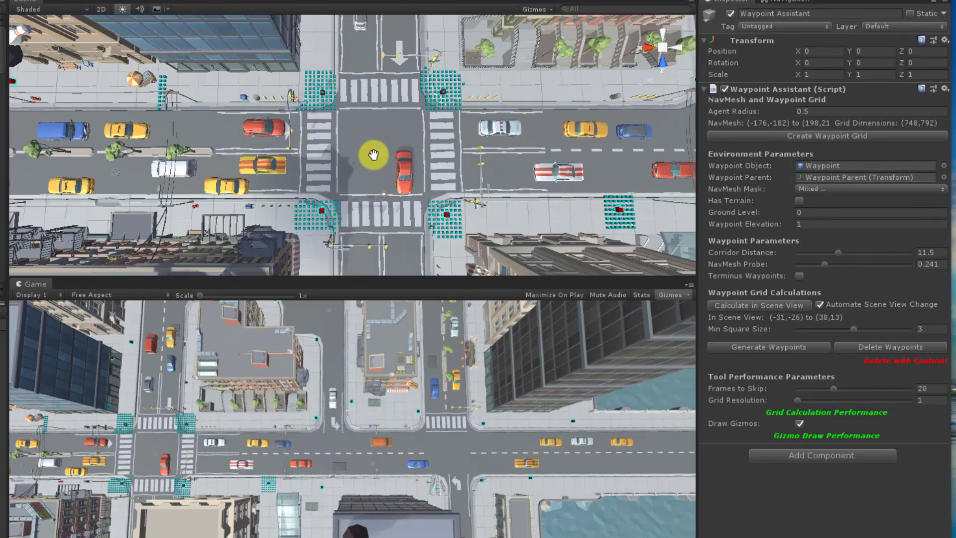
{"action": "scroll", "coordinate": [373, 154], "scroll_direction": "down", "scroll_amount": 4}
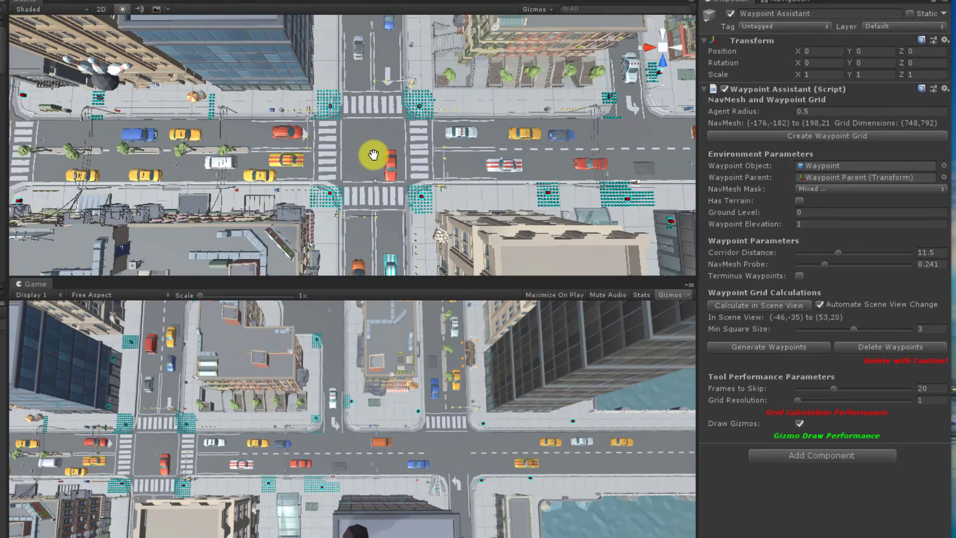
{"action": "scroll", "coordinate": [373, 154], "scroll_direction": "down", "scroll_amount": 3}
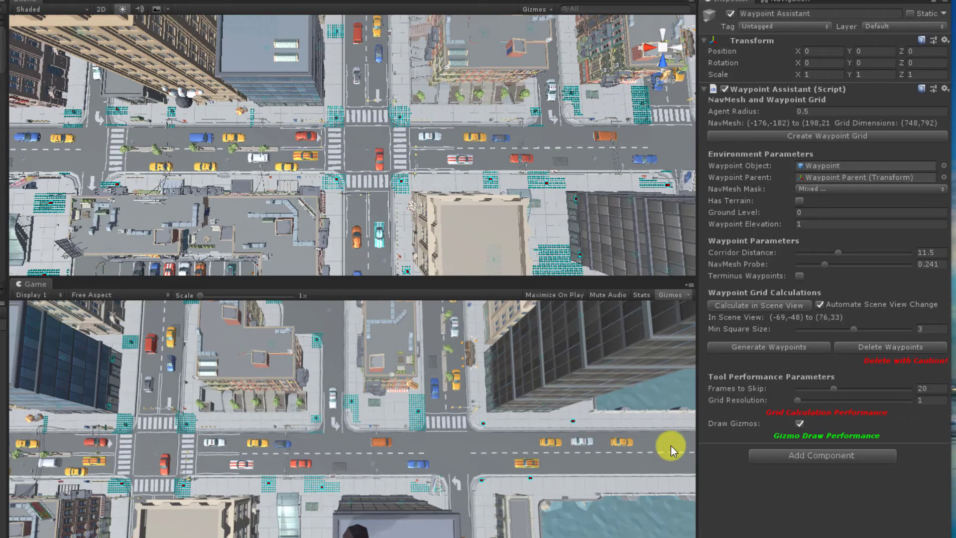
{"action": "left_click", "coordinate": [796, 399]}
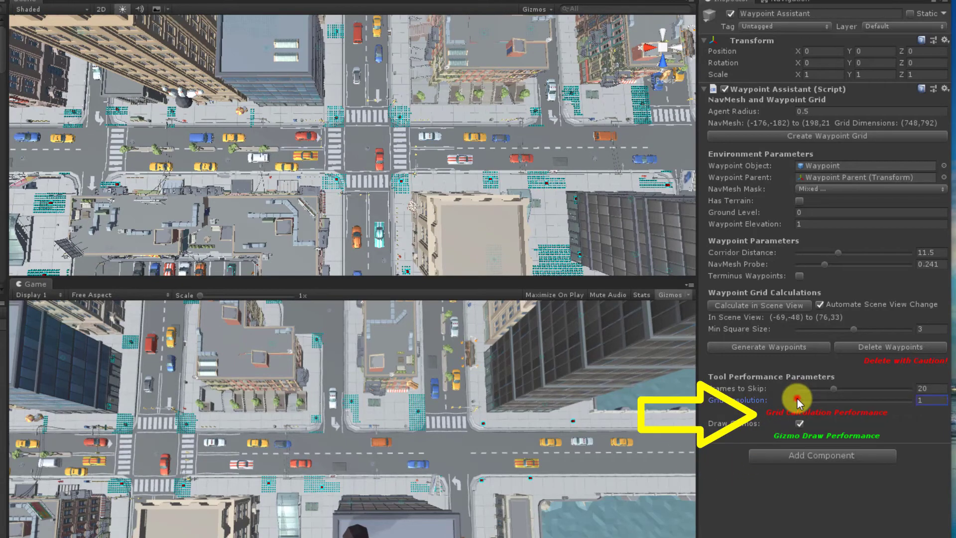
{"action": "left_click_drag", "start_coordinate": [815, 401], "coordinate": [832, 399]}
{"action": "left_click", "coordinate": [836, 400]}
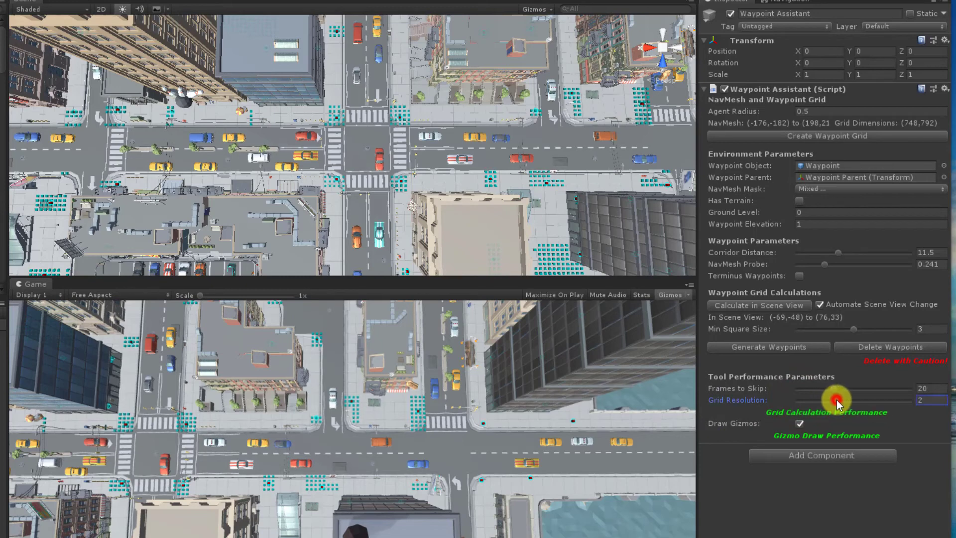
{"action": "left_click", "coordinate": [859, 399]}
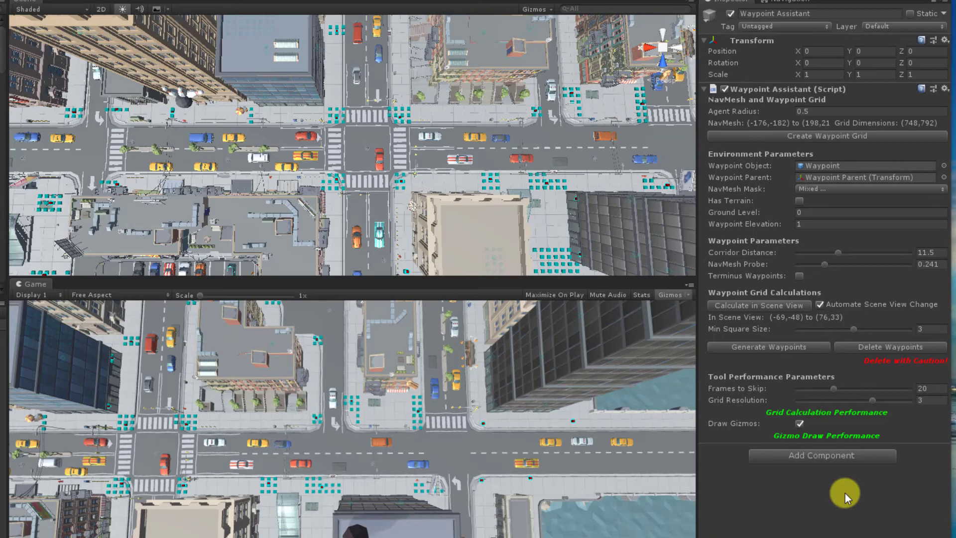
Disable Automate Scene View Change and Draw Gizmos, then deactivate the Waypoint Assistant GameObject.
{"action": "left_click", "coordinate": [819, 305]}
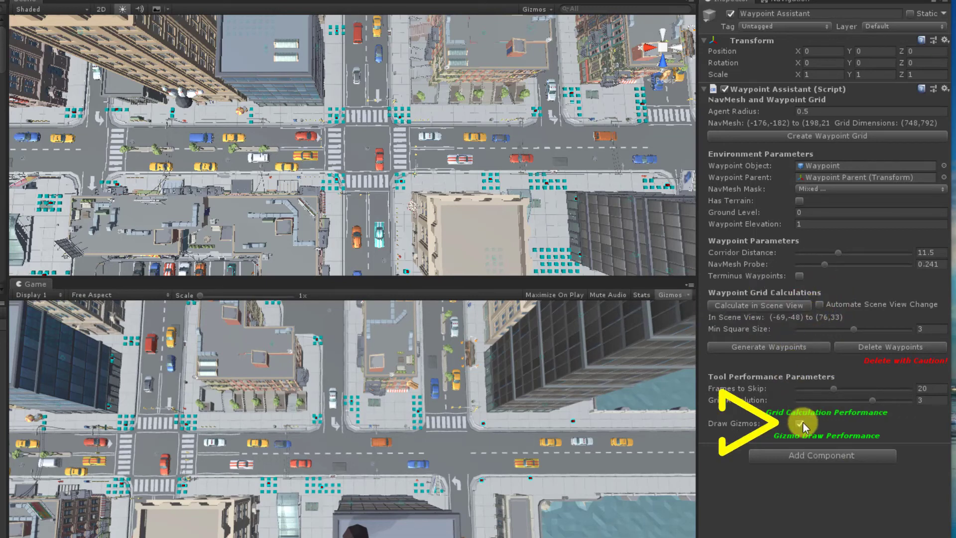
{"action": "left_click", "coordinate": [800, 424]}
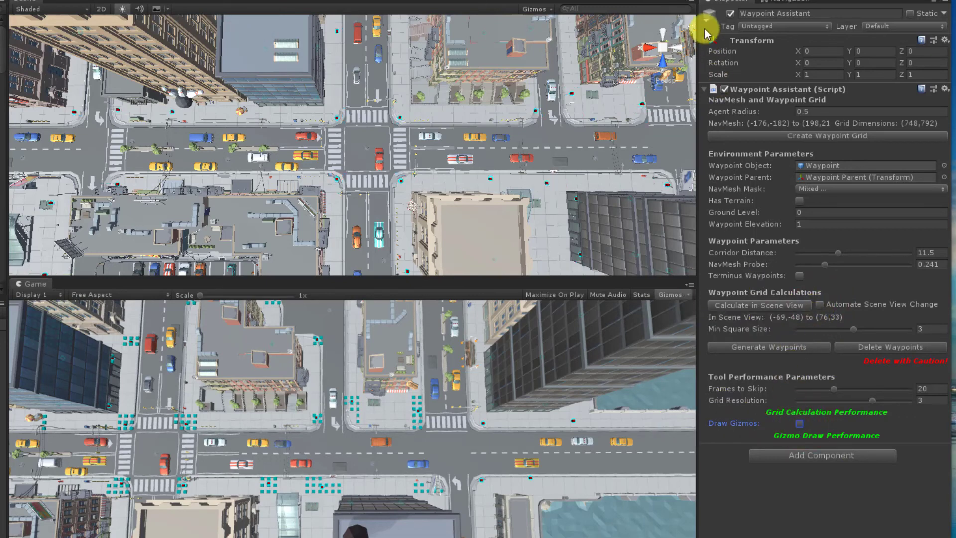
{"action": "left_click", "coordinate": [730, 15]}
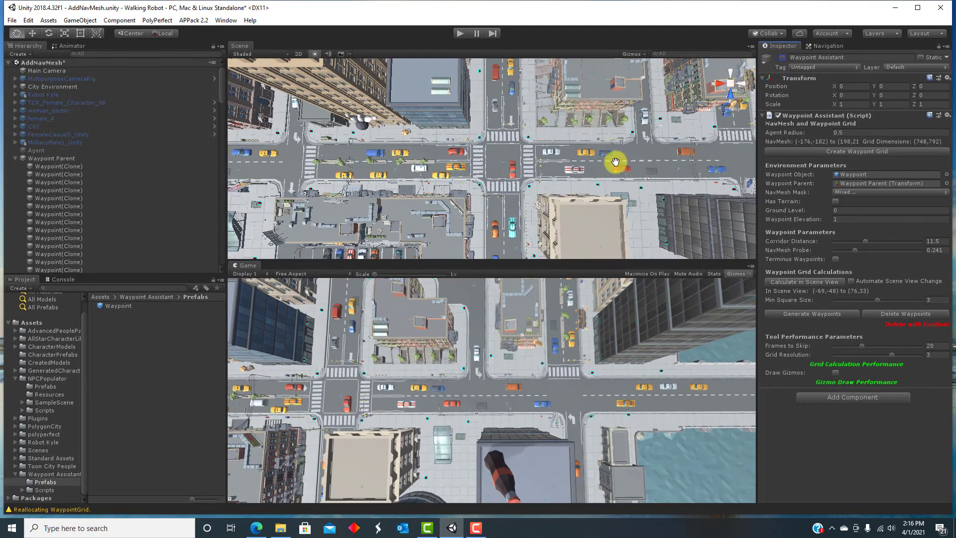
{"action": "scroll", "coordinate": [611, 164], "scroll_direction": "up", "scroll_amount": 3}
{"action": "scroll", "coordinate": [611, 164], "scroll_direction": "up", "scroll_amount": 5}
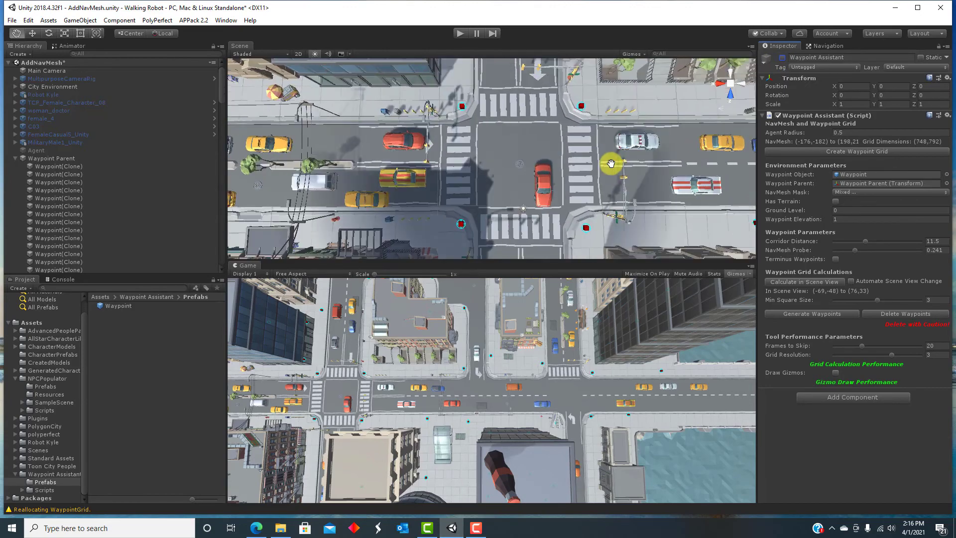
{"action": "scroll", "coordinate": [530, 147], "scroll_direction": "down", "scroll_amount": 5}
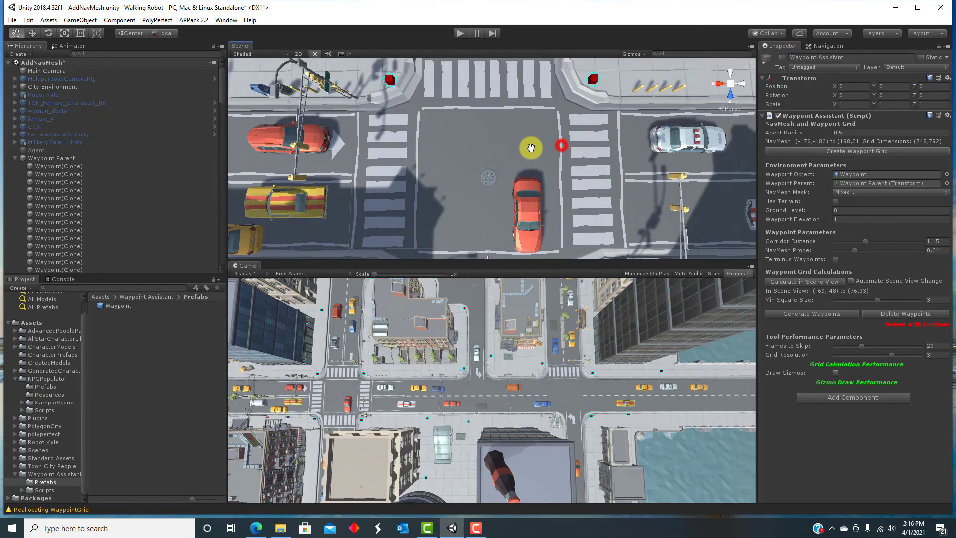
Select Waypoint Parent, pan to the bridge road, and drop a Waypoint prefab on the far sidewalk.
{"action": "left_click", "coordinate": [50, 159]}
{"action": "scroll", "coordinate": [115, 181], "scroll_direction": "down", "scroll_amount": 5}
{"action": "scroll", "coordinate": [115, 179], "scroll_direction": "up", "scroll_amount": 5}
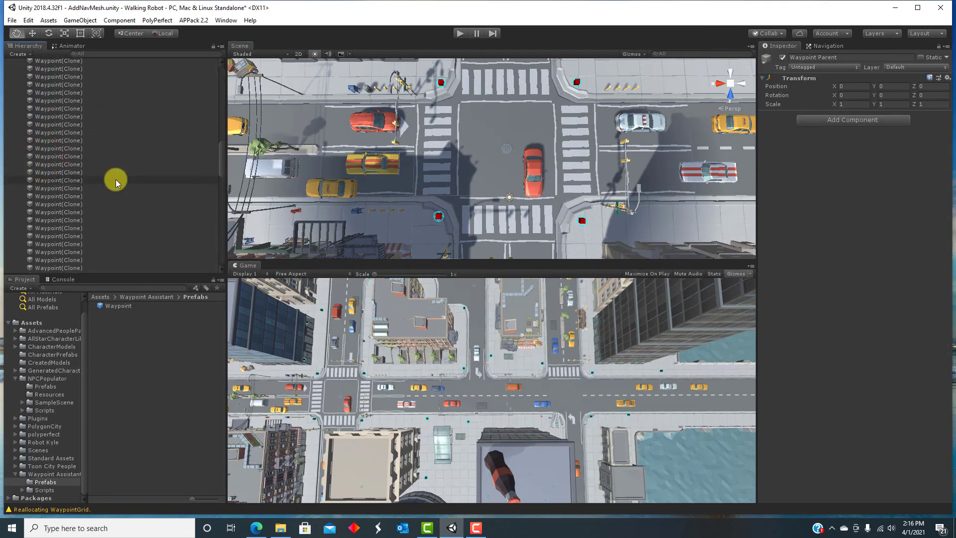
{"action": "left_click_drag", "start_coordinate": [697, 213], "coordinate": [427, 204]}
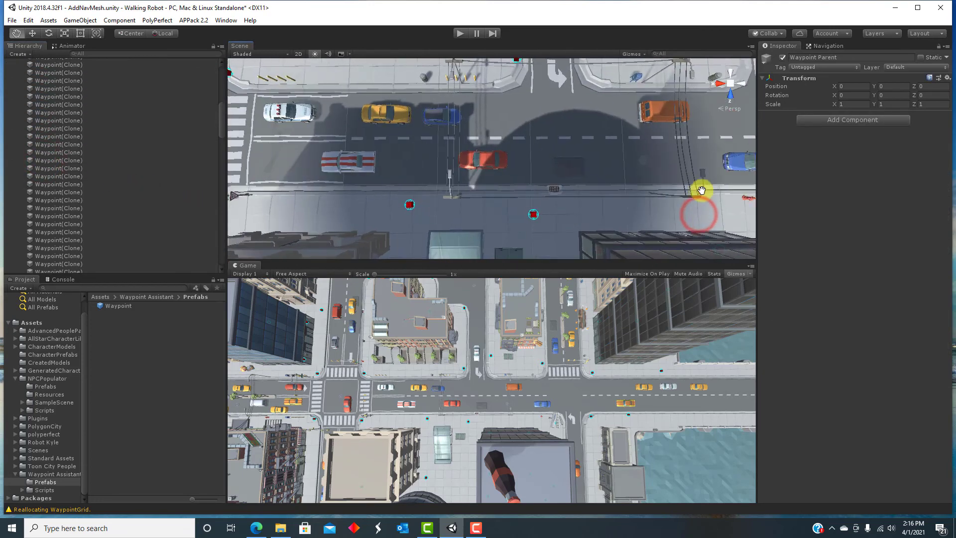
{"action": "left_click_drag", "start_coordinate": [700, 188], "coordinate": [416, 213]}
{"action": "left_click_drag", "start_coordinate": [697, 210], "coordinate": [562, 218]}
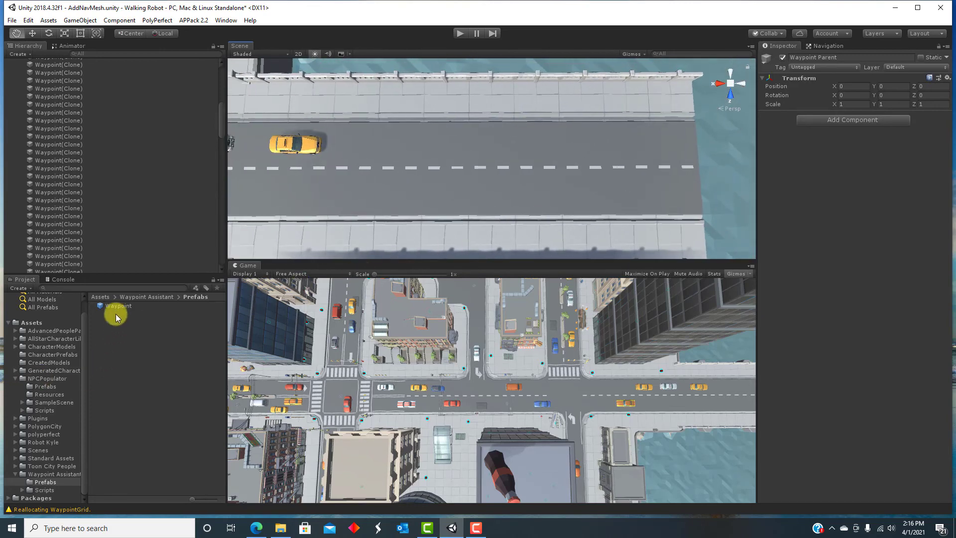
{"action": "left_click_drag", "start_coordinate": [117, 306], "coordinate": [666, 99]}
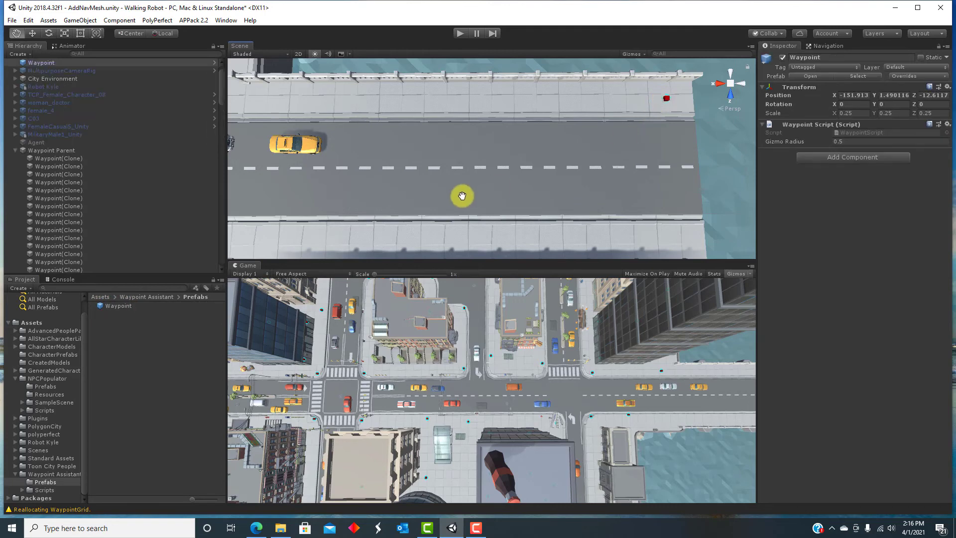
Drop a second Waypoint prefab onto the bridge's lower sidewalk.
{"action": "left_click_drag", "start_coordinate": [493, 190], "coordinate": [493, 169]}
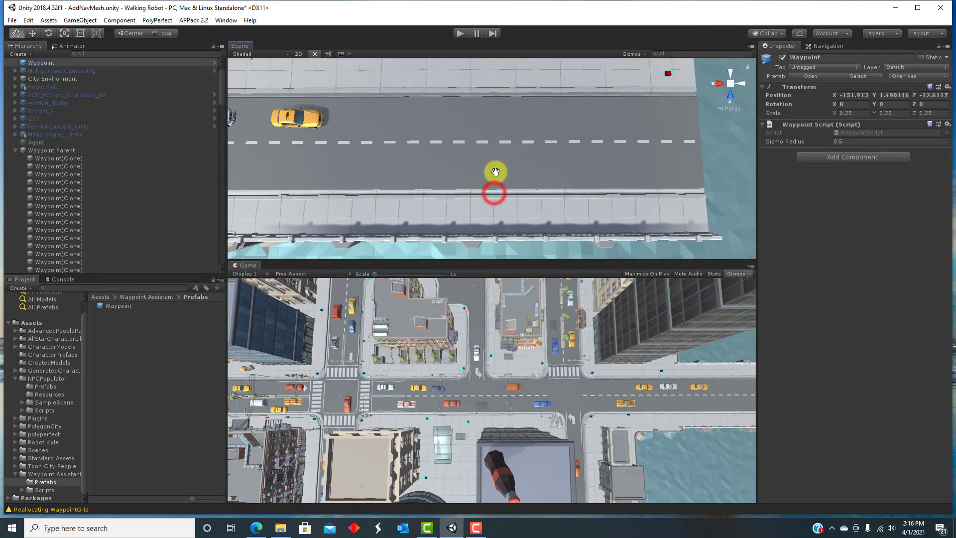
{"action": "left_click", "coordinate": [107, 306]}
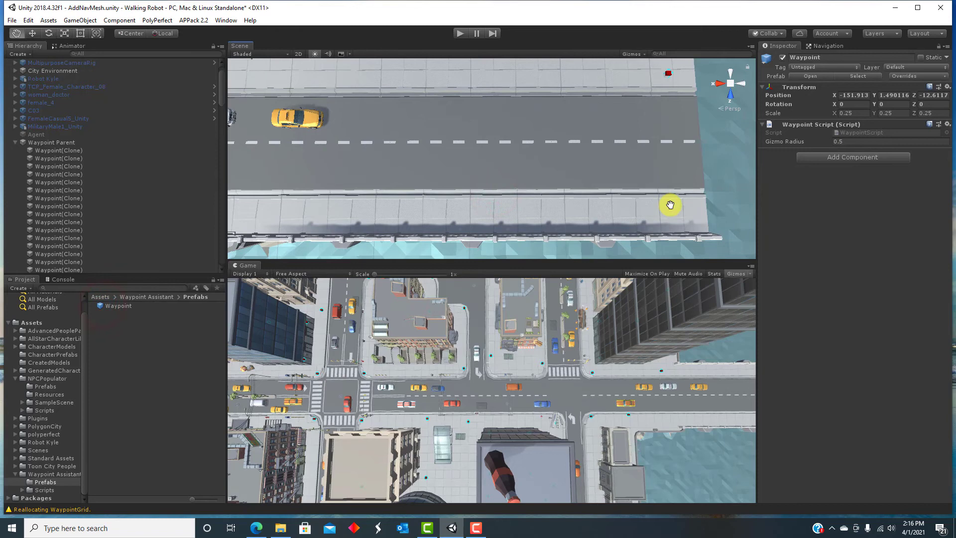
{"action": "left_click_drag", "start_coordinate": [683, 217], "coordinate": [684, 214]}
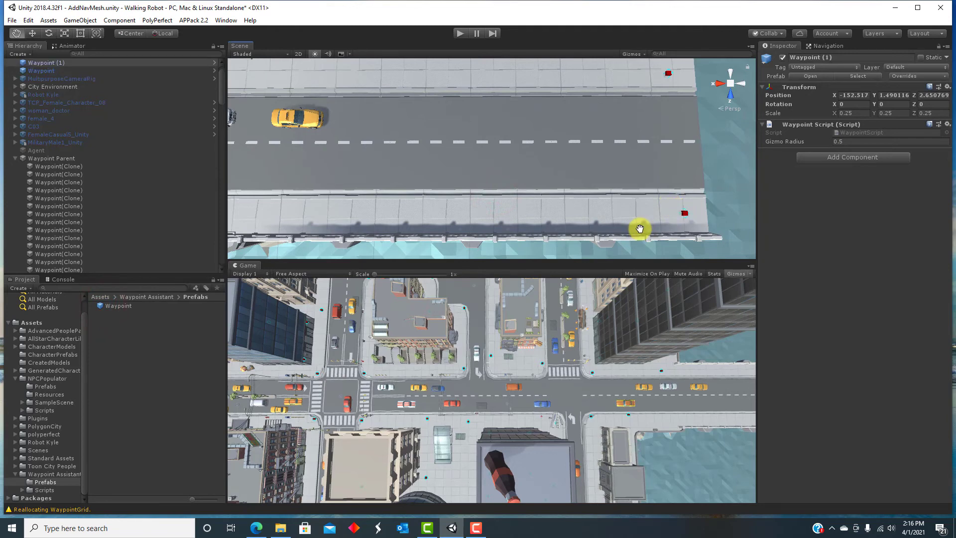
Lower Waypoint (1) with the Move tool to a Y position of 0.72.
{"action": "mouse_move", "coordinate": [558, 192]}
{"action": "left_mouse_down"}
{"action": "mouse_move", "coordinate": [548, 148]}
{"action": "mouse_move", "coordinate": [521, 196]}
{"action": "mouse_move", "coordinate": [559, 210]}
{"action": "mouse_move", "coordinate": [570, 147]}
{"action": "mouse_move", "coordinate": [539, 94]}
{"action": "mouse_move", "coordinate": [343, 40]}
{"action": "mouse_move", "coordinate": [288, 13]}
{"action": "left_mouse_up"}
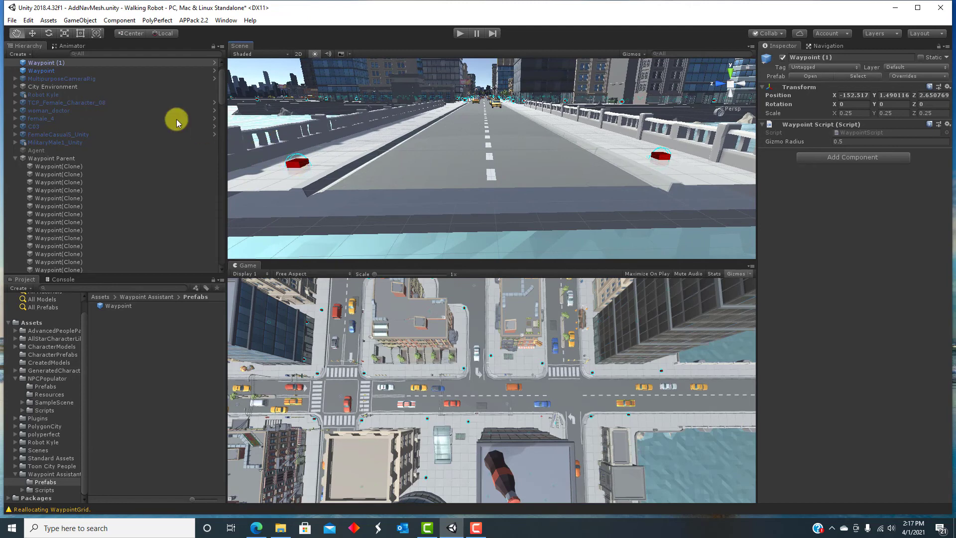
{"action": "left_click", "coordinate": [33, 33]}
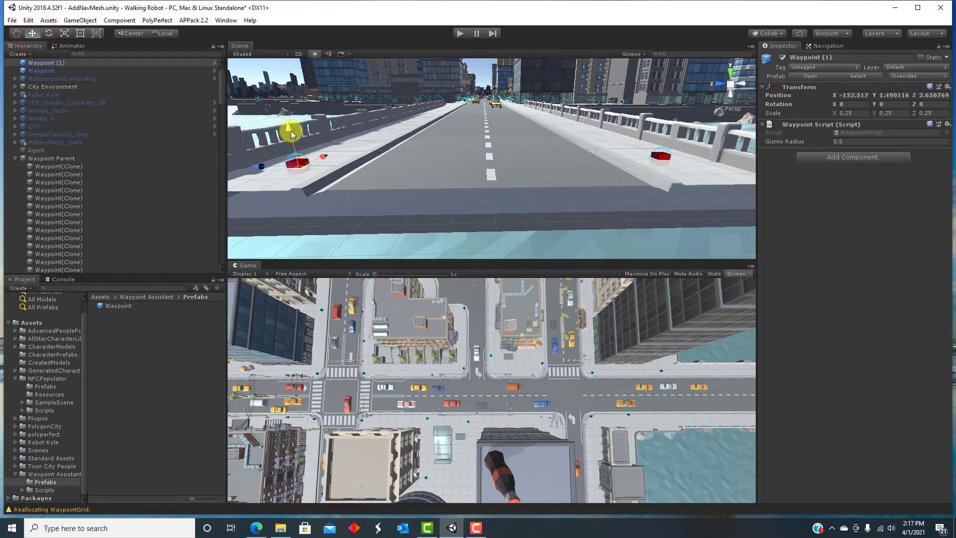
{"action": "left_click_drag", "start_coordinate": [287, 132], "coordinate": [284, 115]}
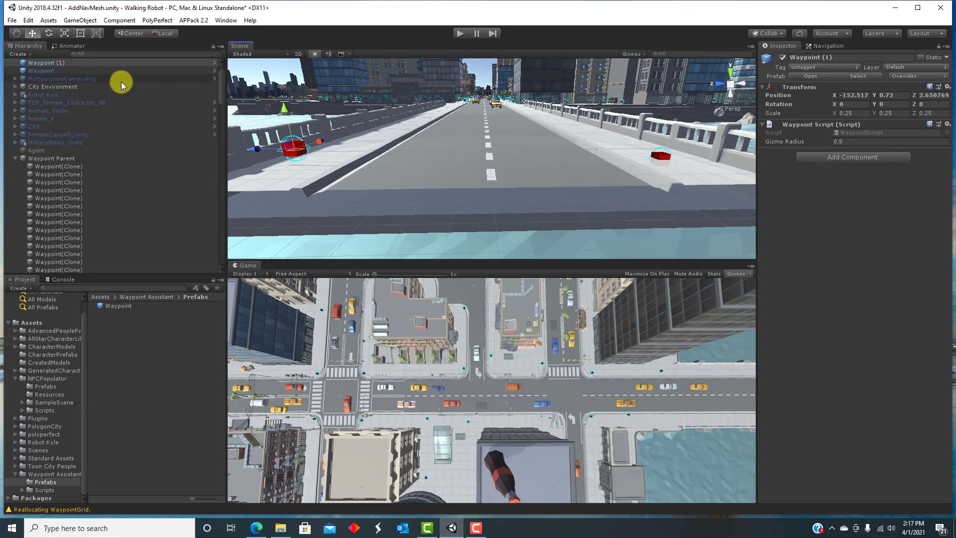
{"action": "left_click", "coordinate": [660, 158]}
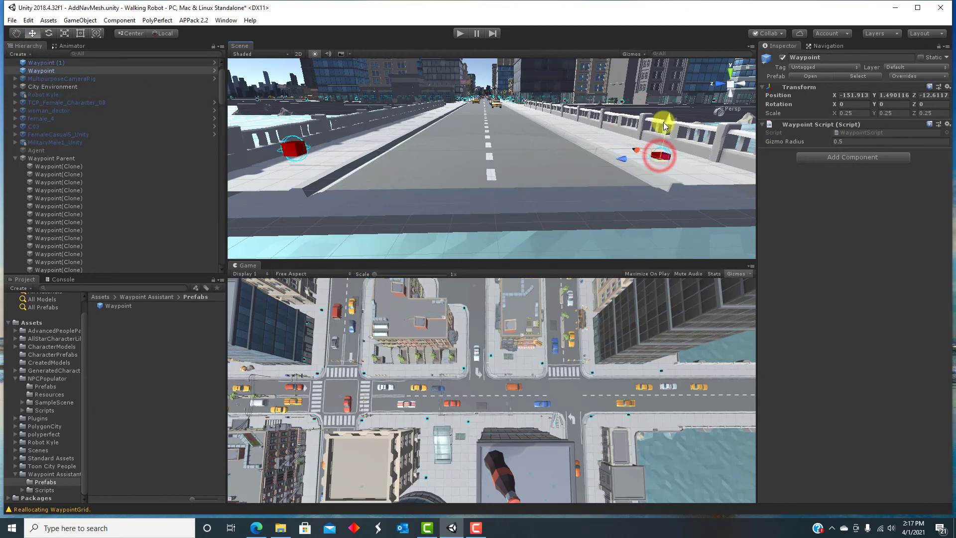